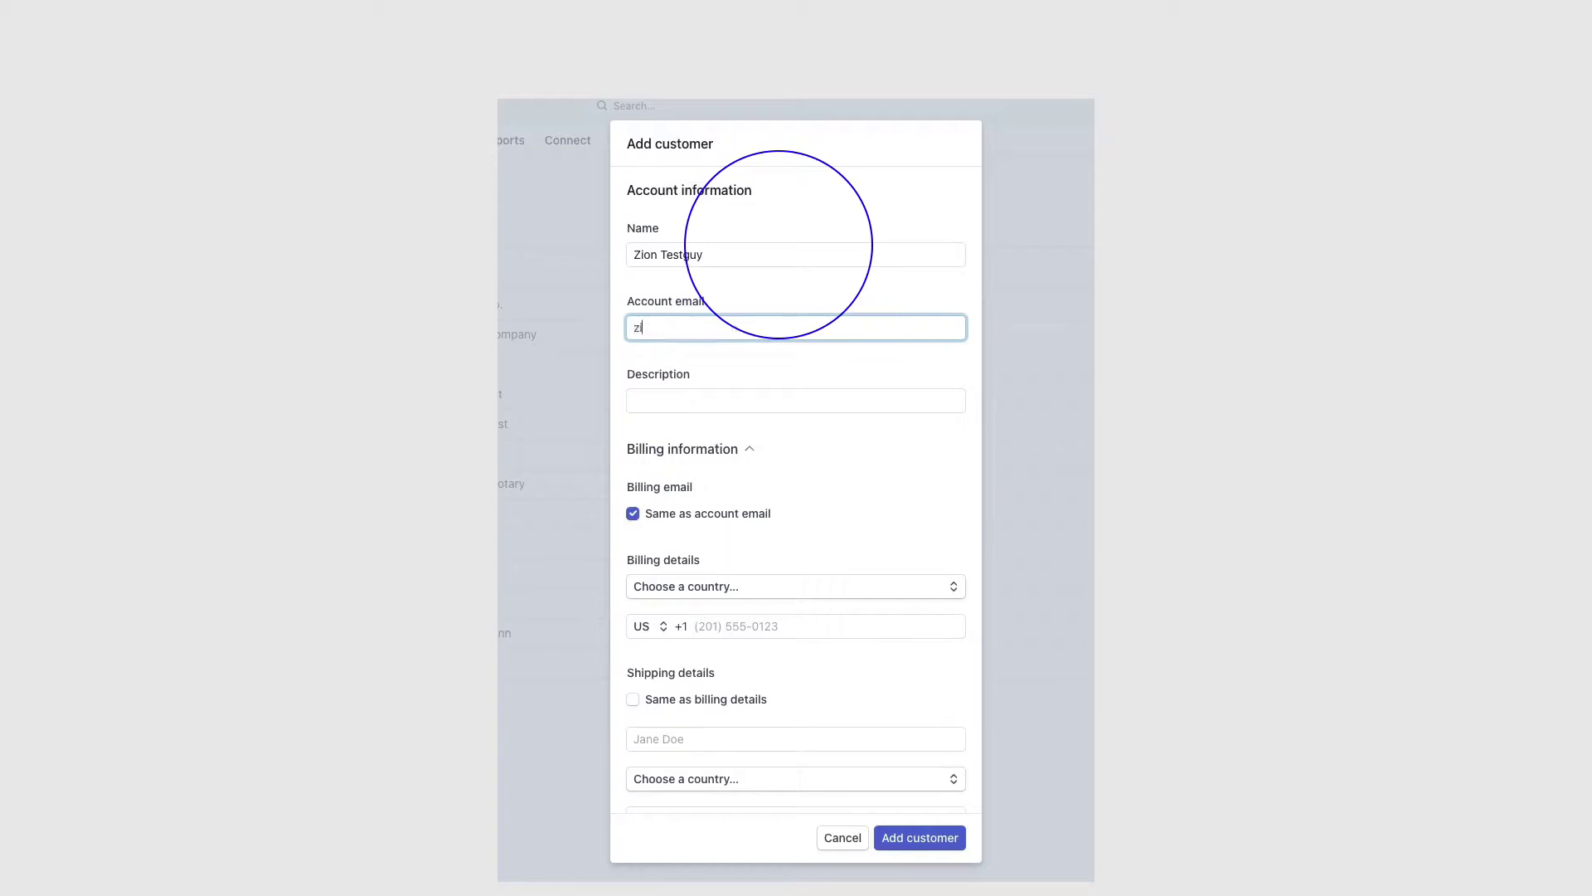
# Complete the new customer's account email, leave the optional billing and shipping fields unset, and add the customer.
pyautogui.write('om')
pyautogui.press('Tab')
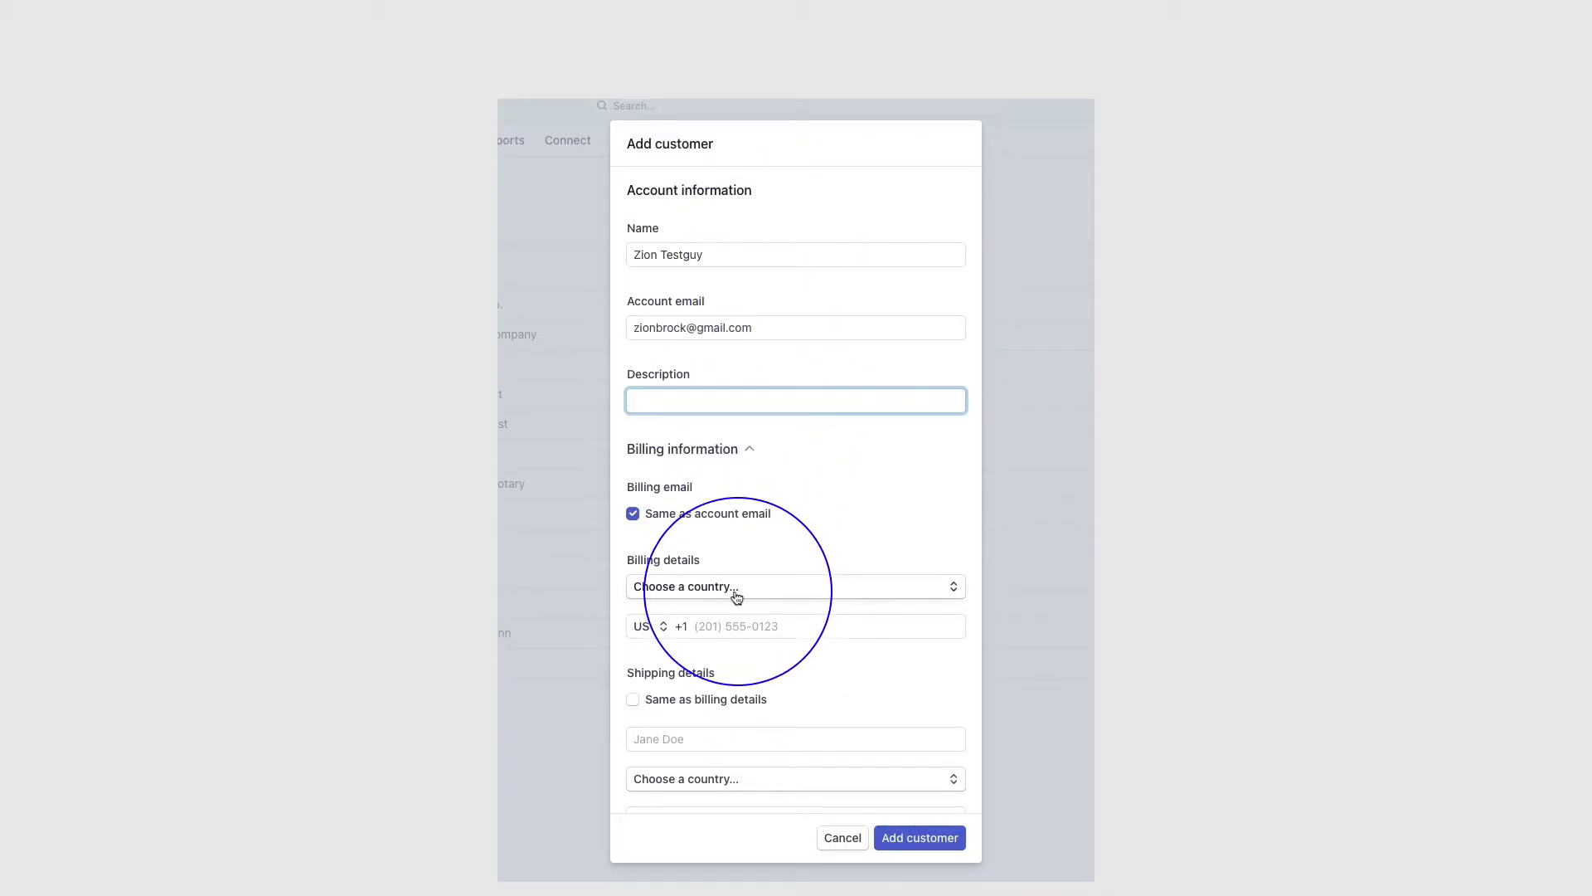
pyautogui.scroll(-3, 733, 598)
pyautogui.scroll(-5, 714, 512)
pyautogui.scroll(-4, 722, 527)
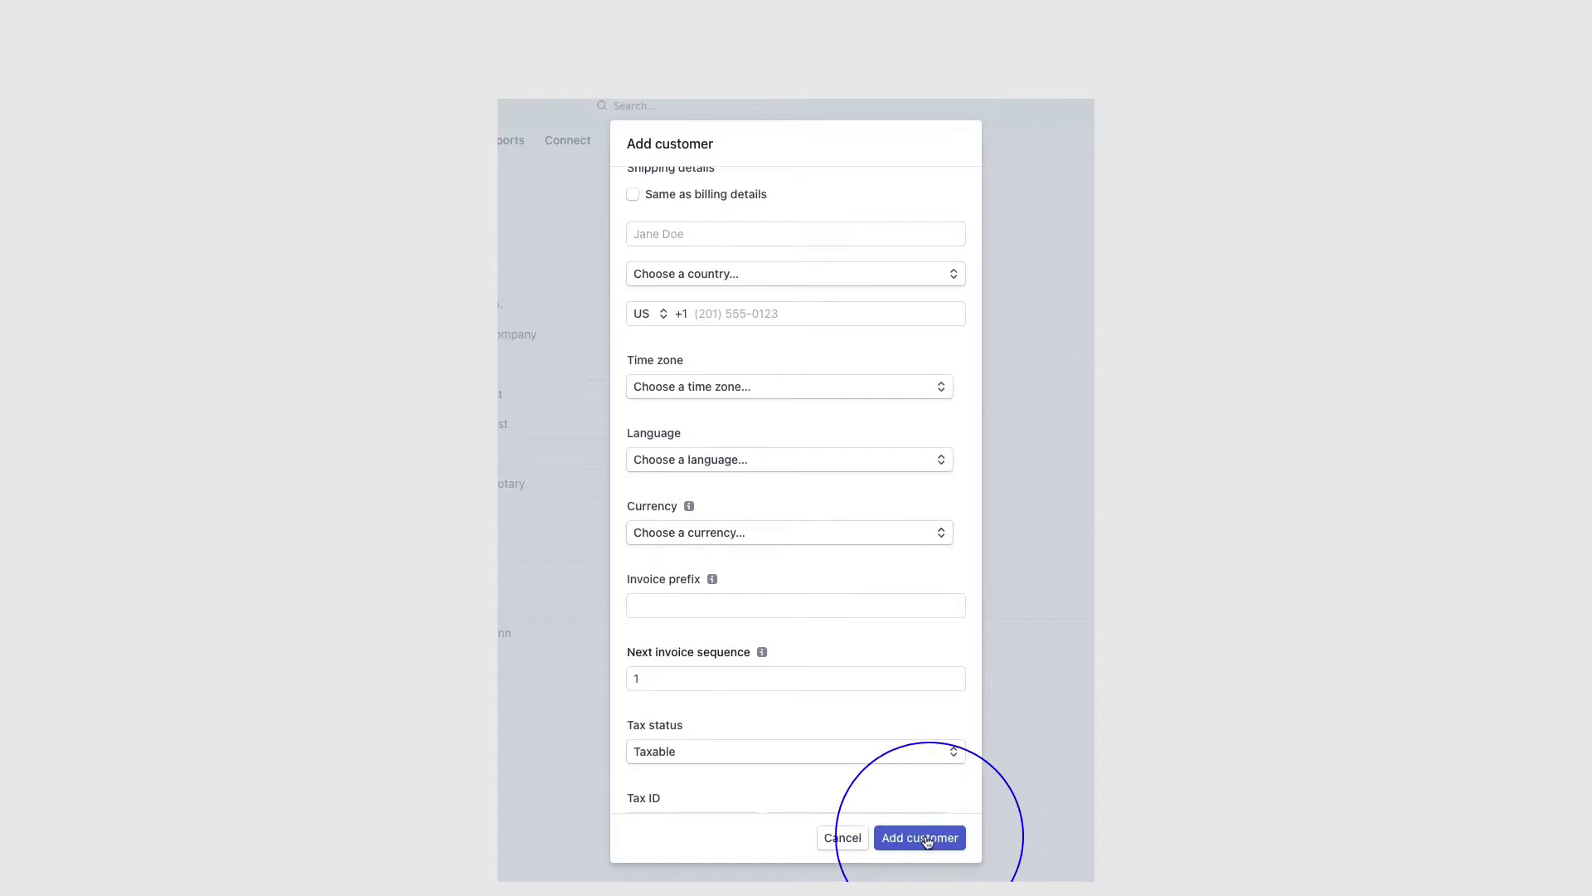
pyautogui.click(922, 838)
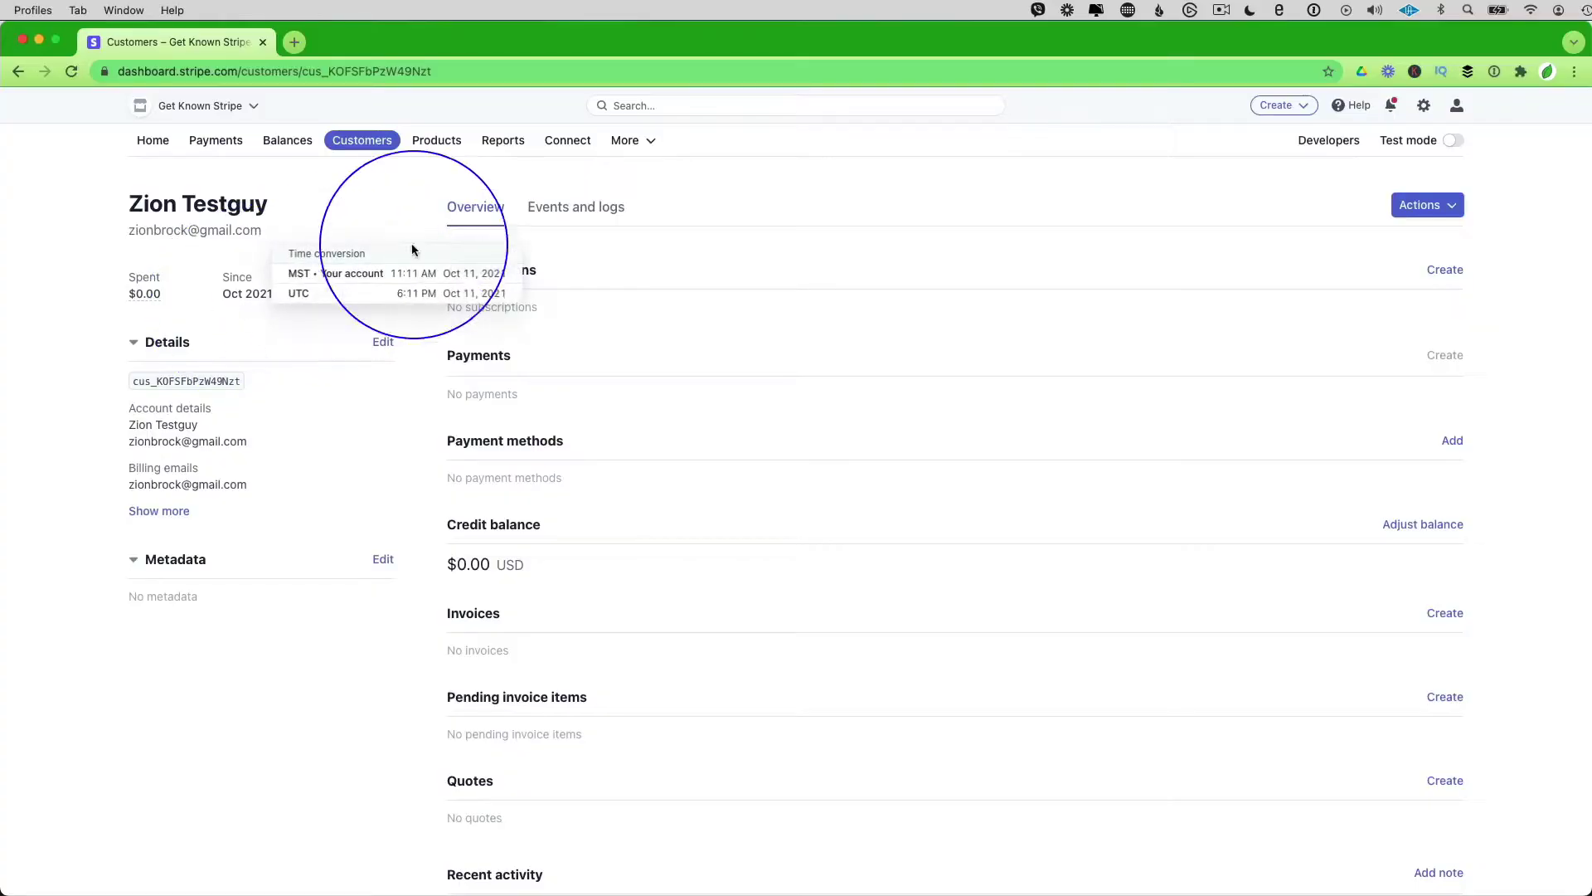
# Create an invoice for the new customer and add the item Podcast and Get Known Services priced at $1,500.00.
pyautogui.click(1450, 212)
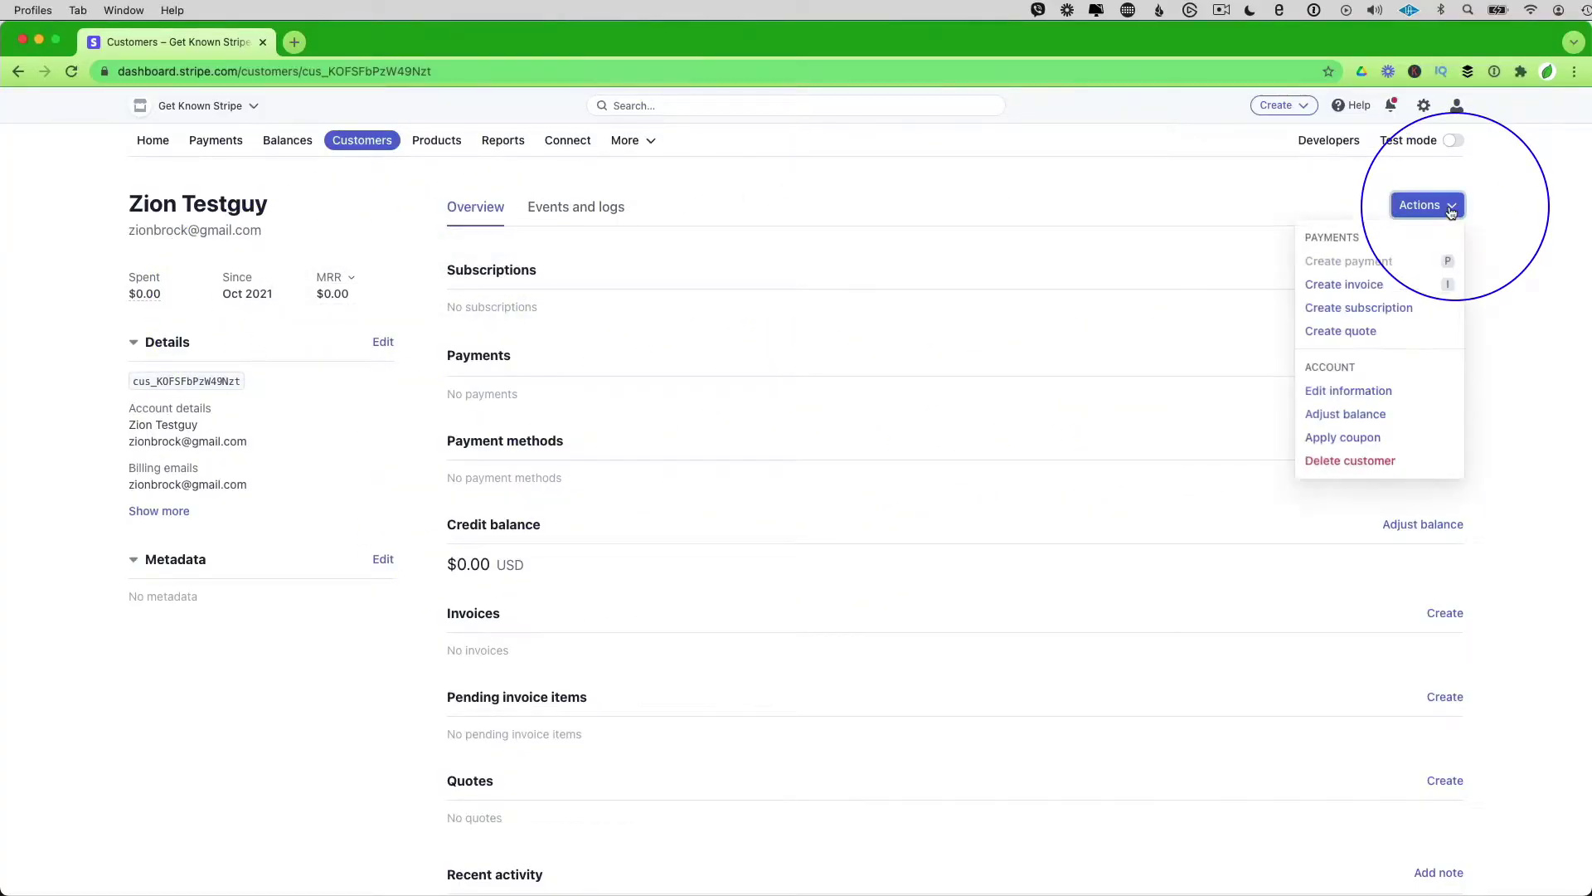
pyautogui.click(1361, 290)
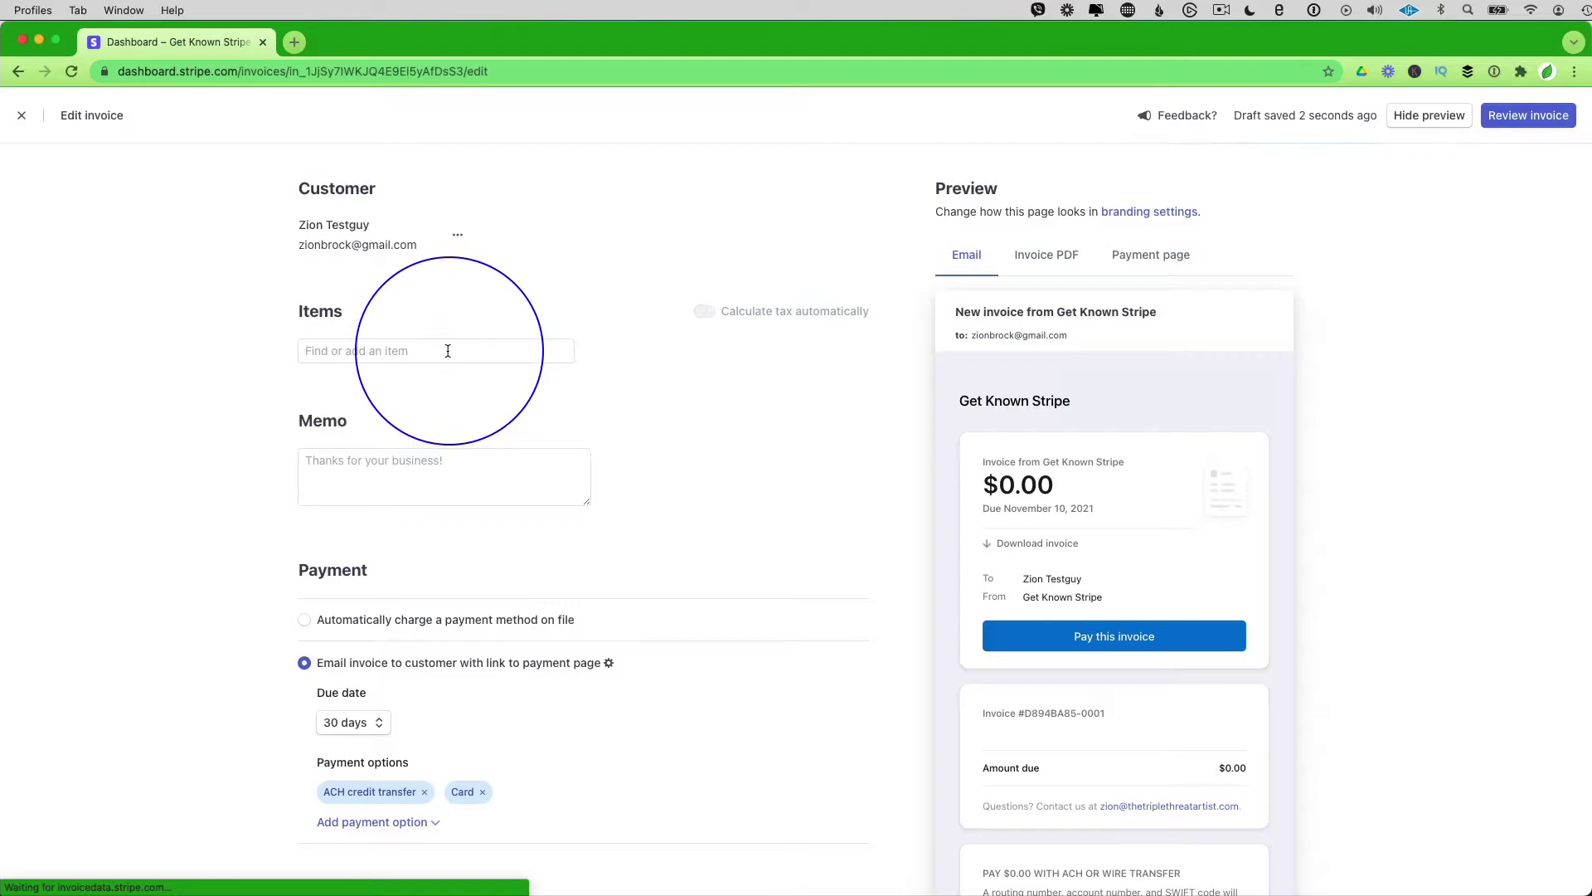
pyautogui.click(352, 349)
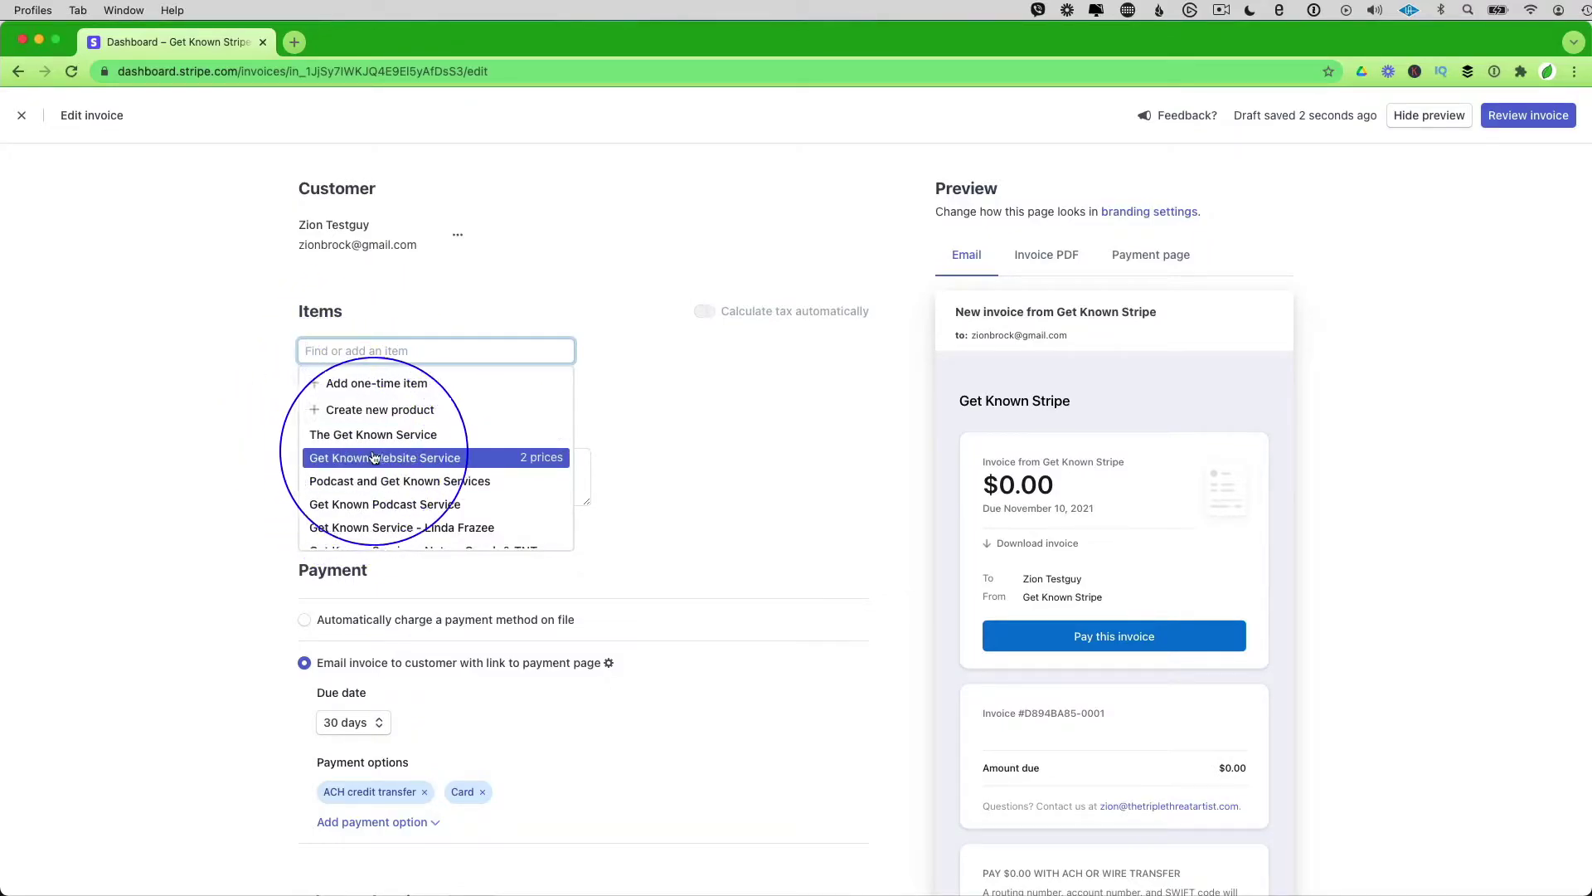
pyautogui.click(415, 482)
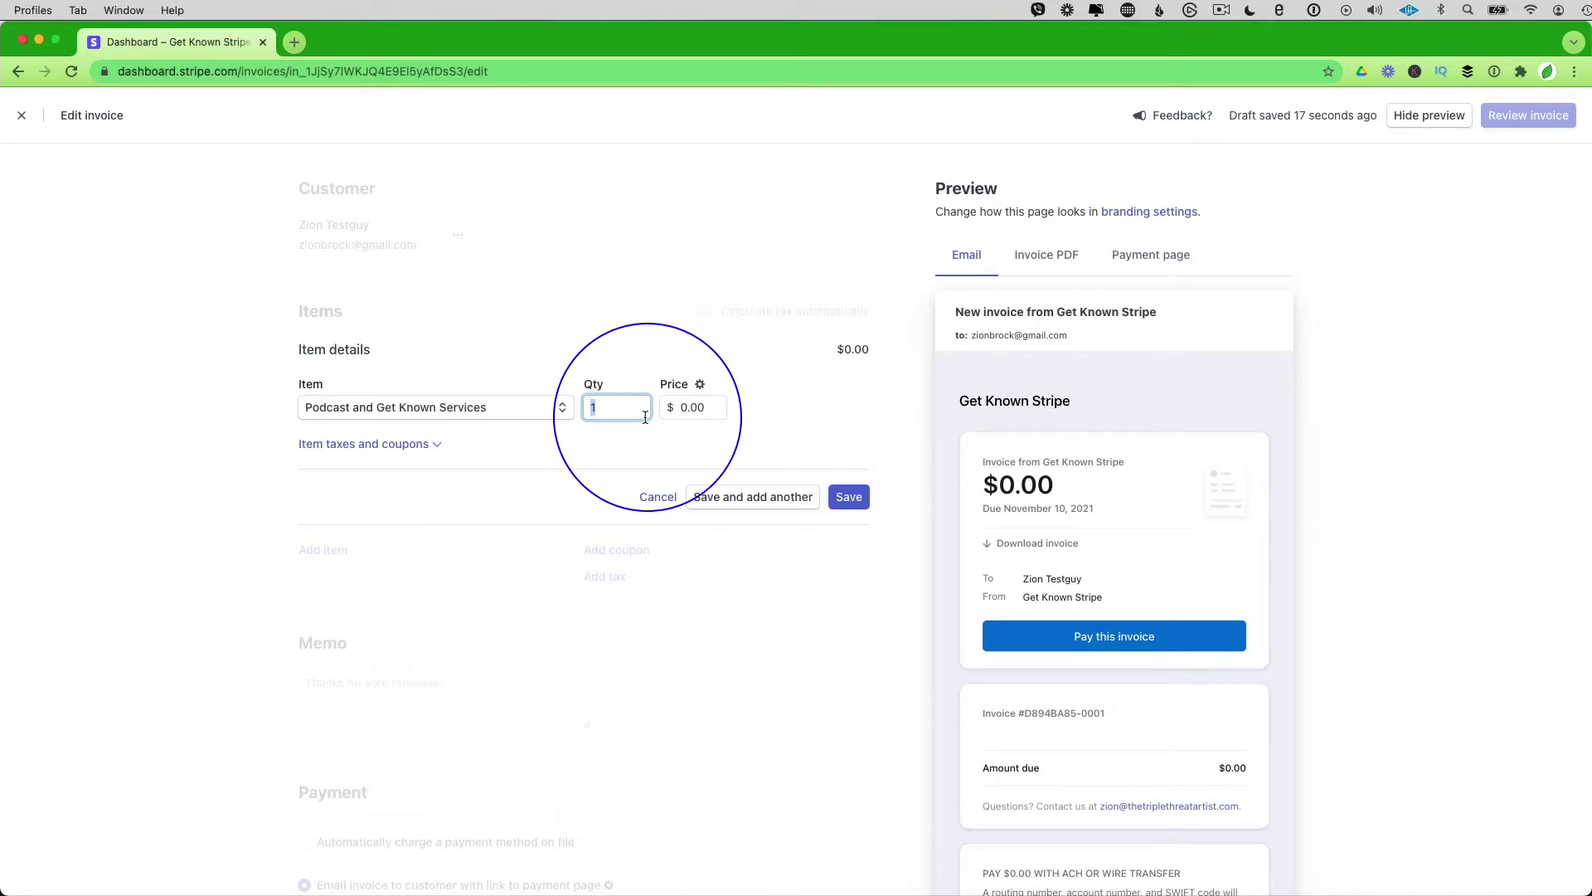
pyautogui.click(690, 407)
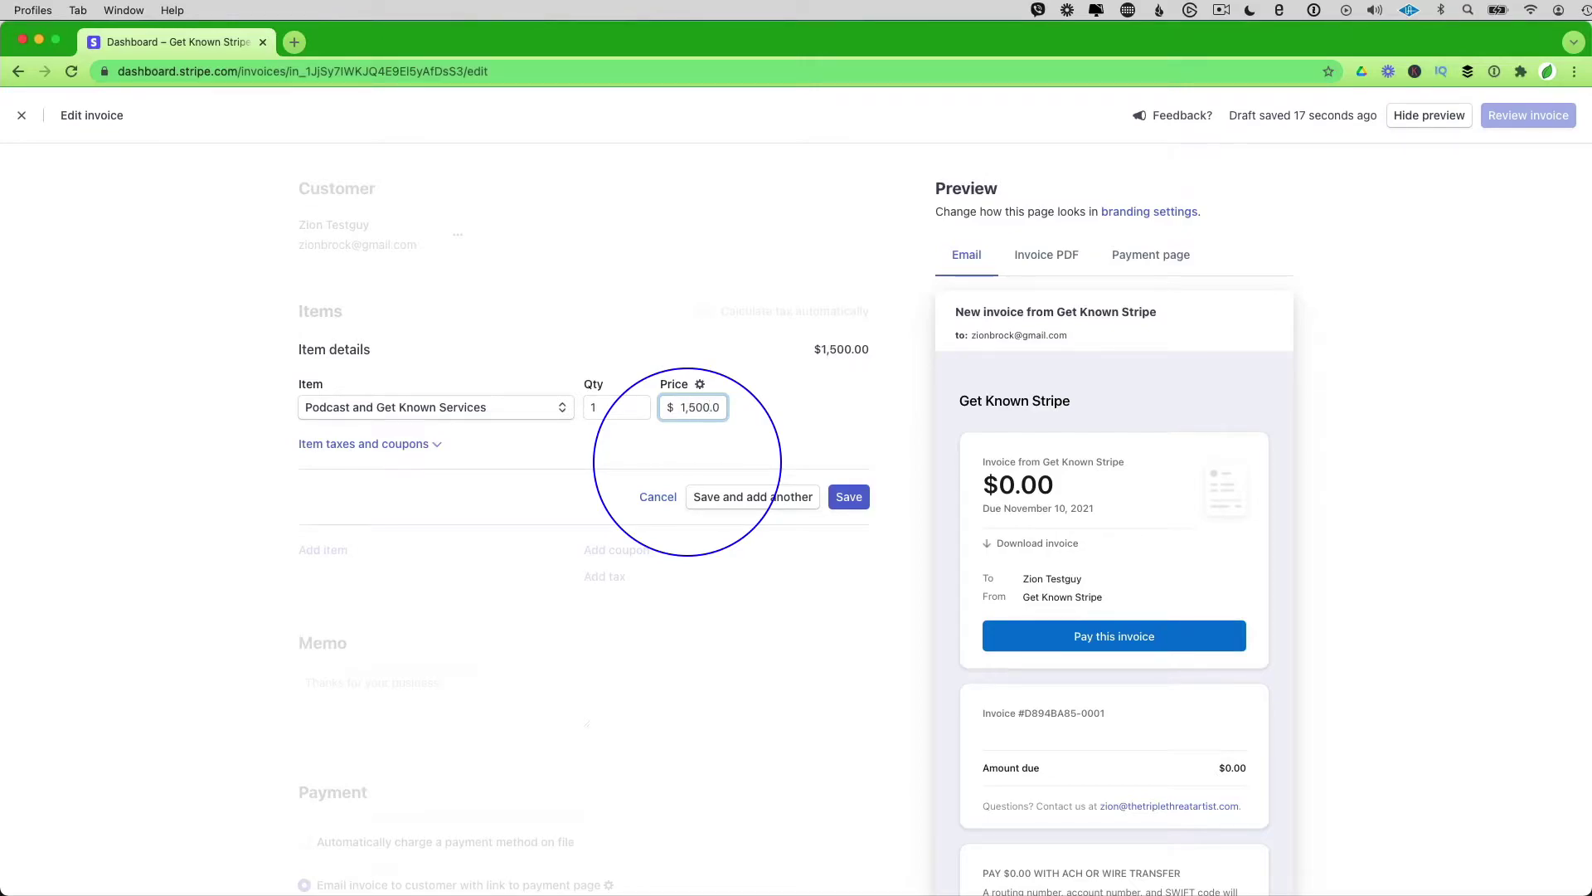
pyautogui.click(574, 456)
pyautogui.click(751, 496)
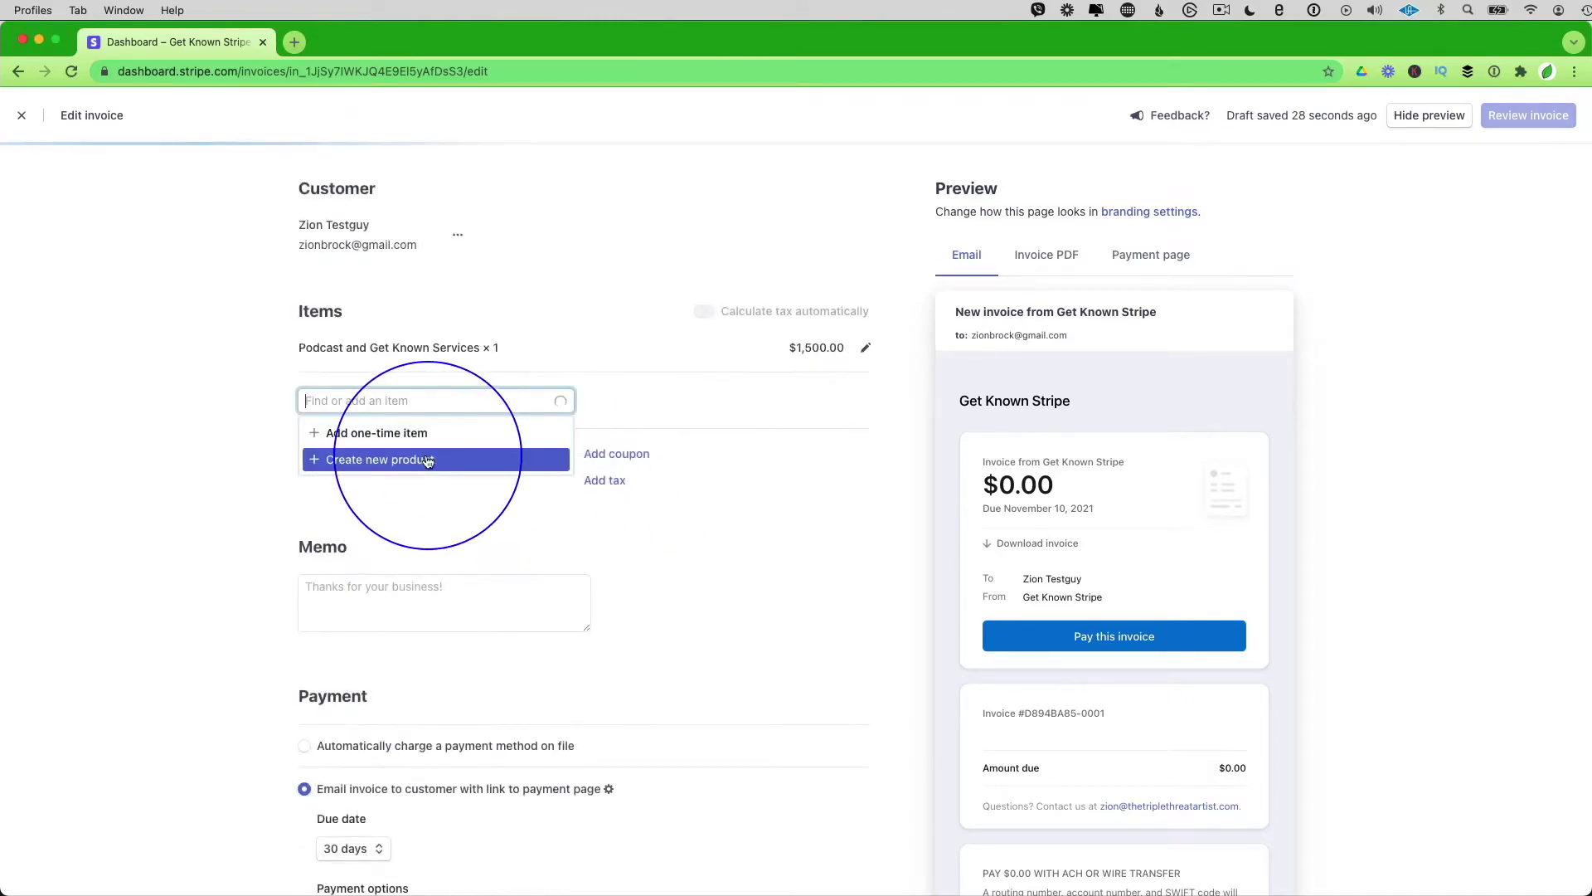
# Add a one-time item named Domain Servicing to the invoice, priced at $300.00, and save it.
pyautogui.scroll(-3, 413, 498)
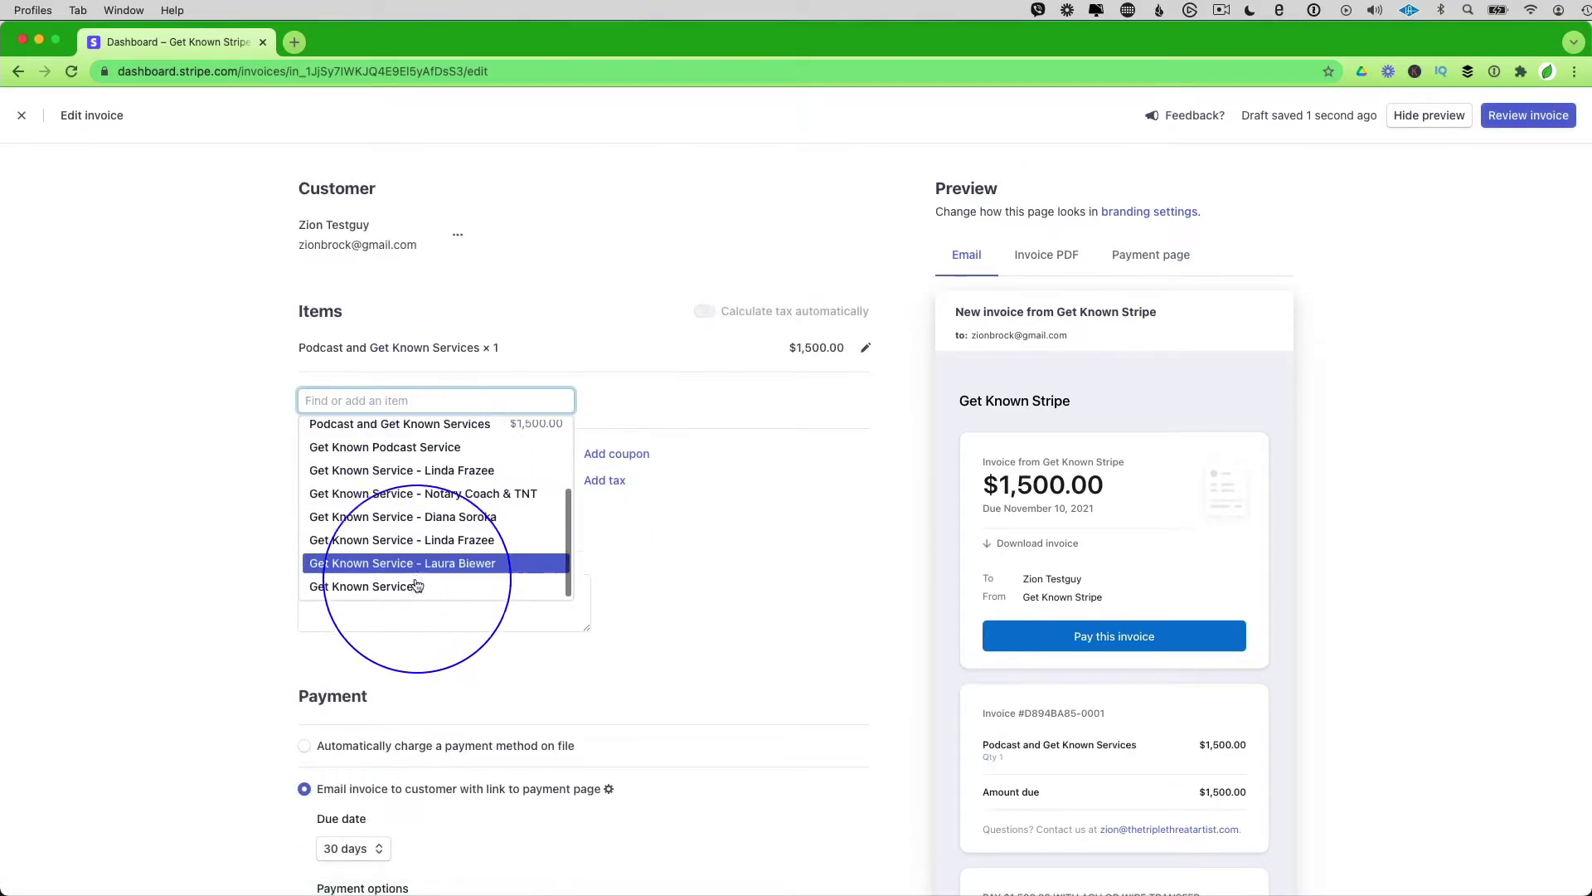
pyautogui.scroll(3, 406, 515)
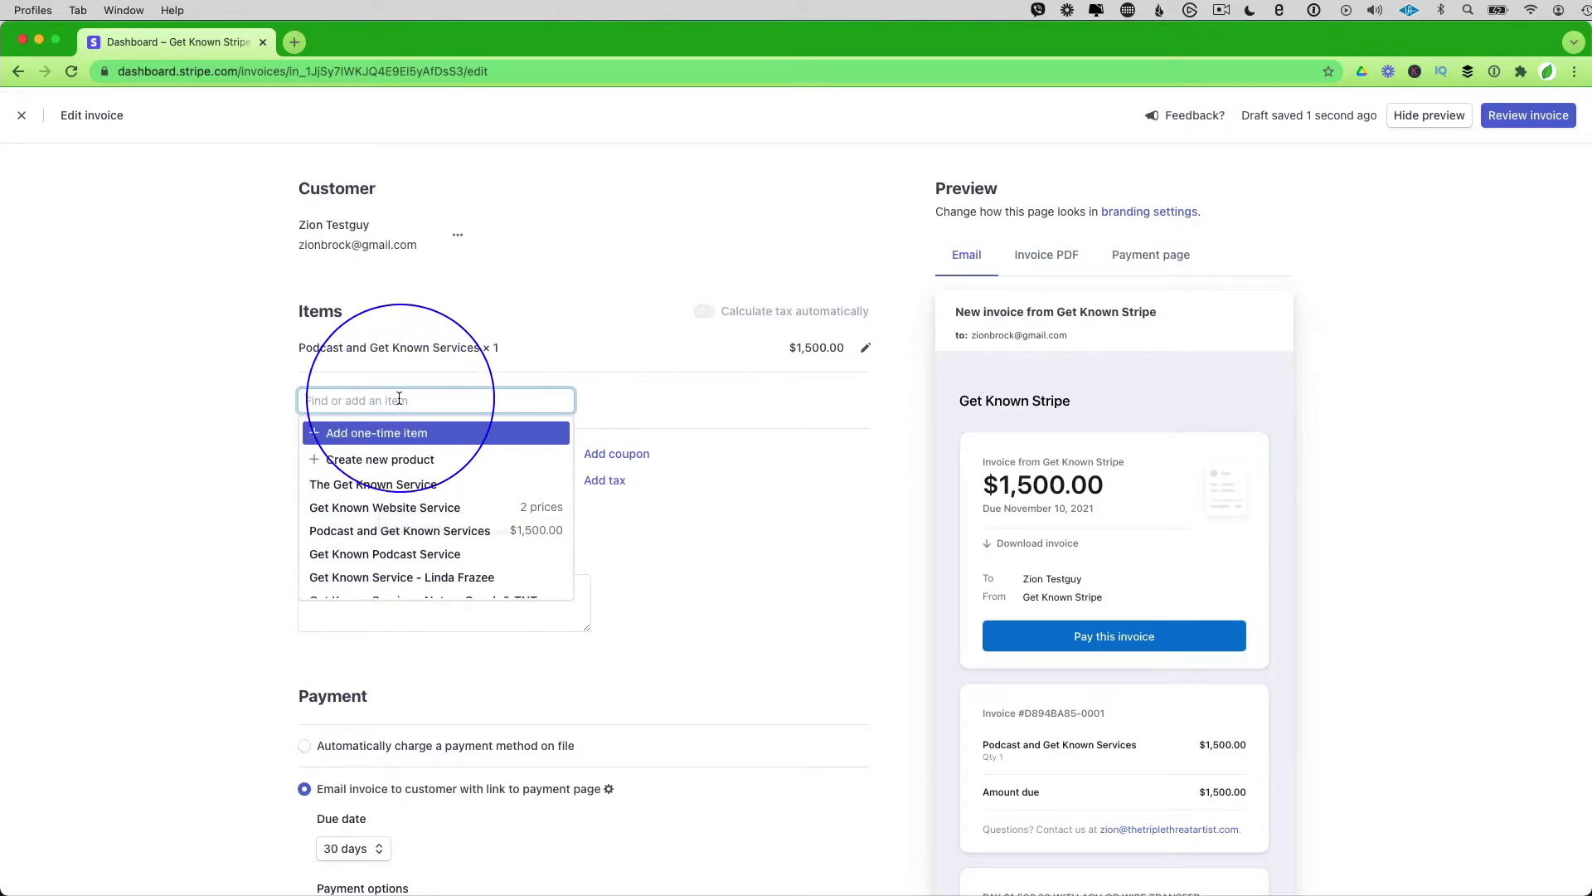
pyautogui.click(391, 434)
pyautogui.write('Domain Servicing')
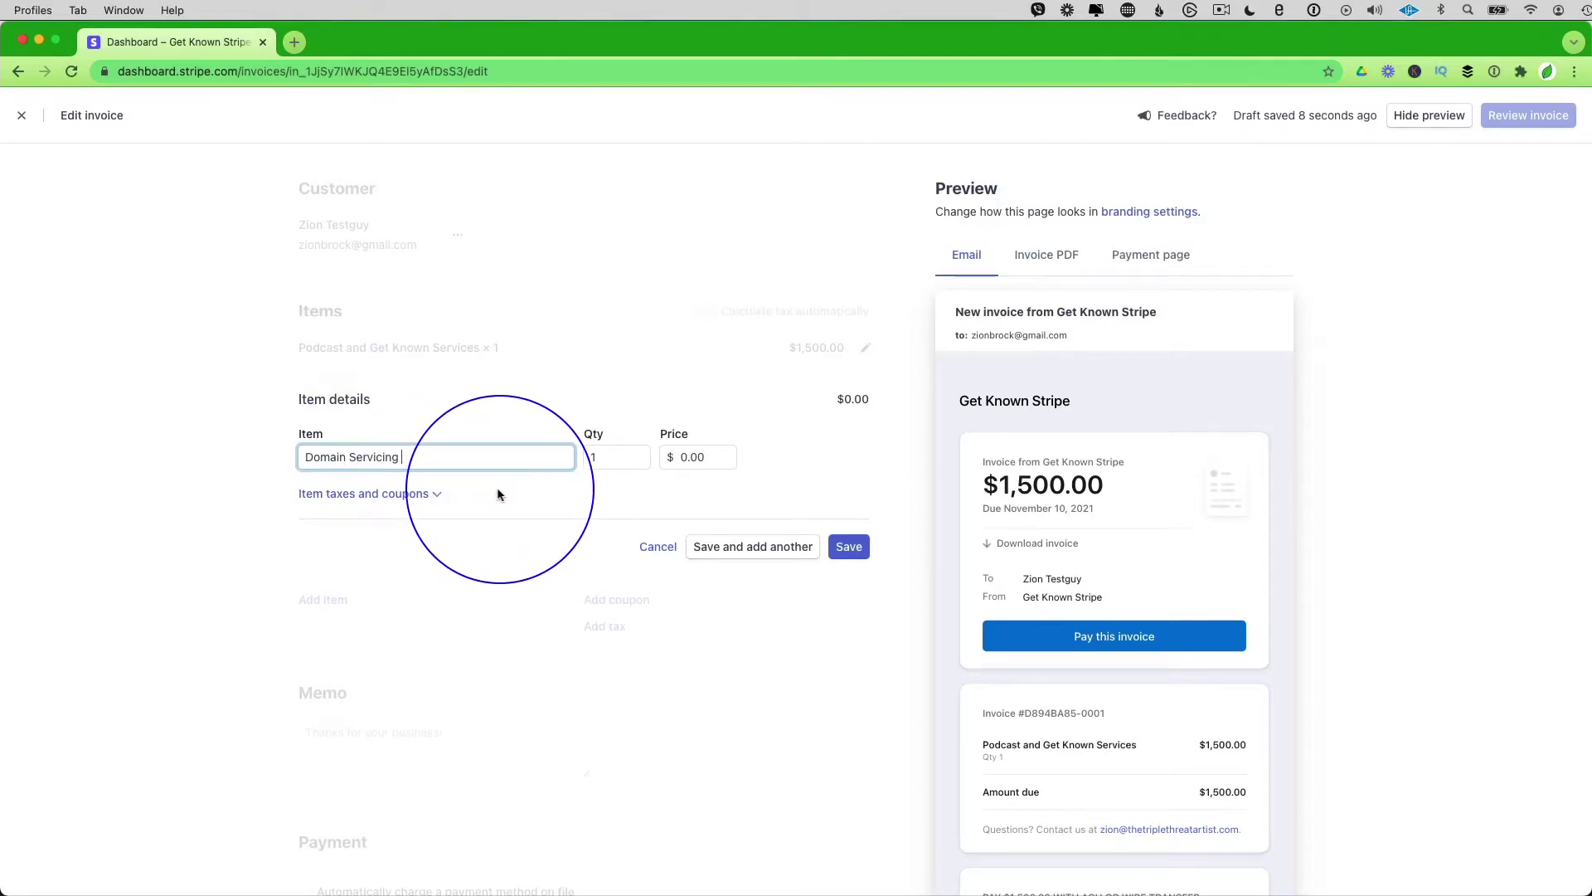
pyautogui.doubleClick(688, 456)
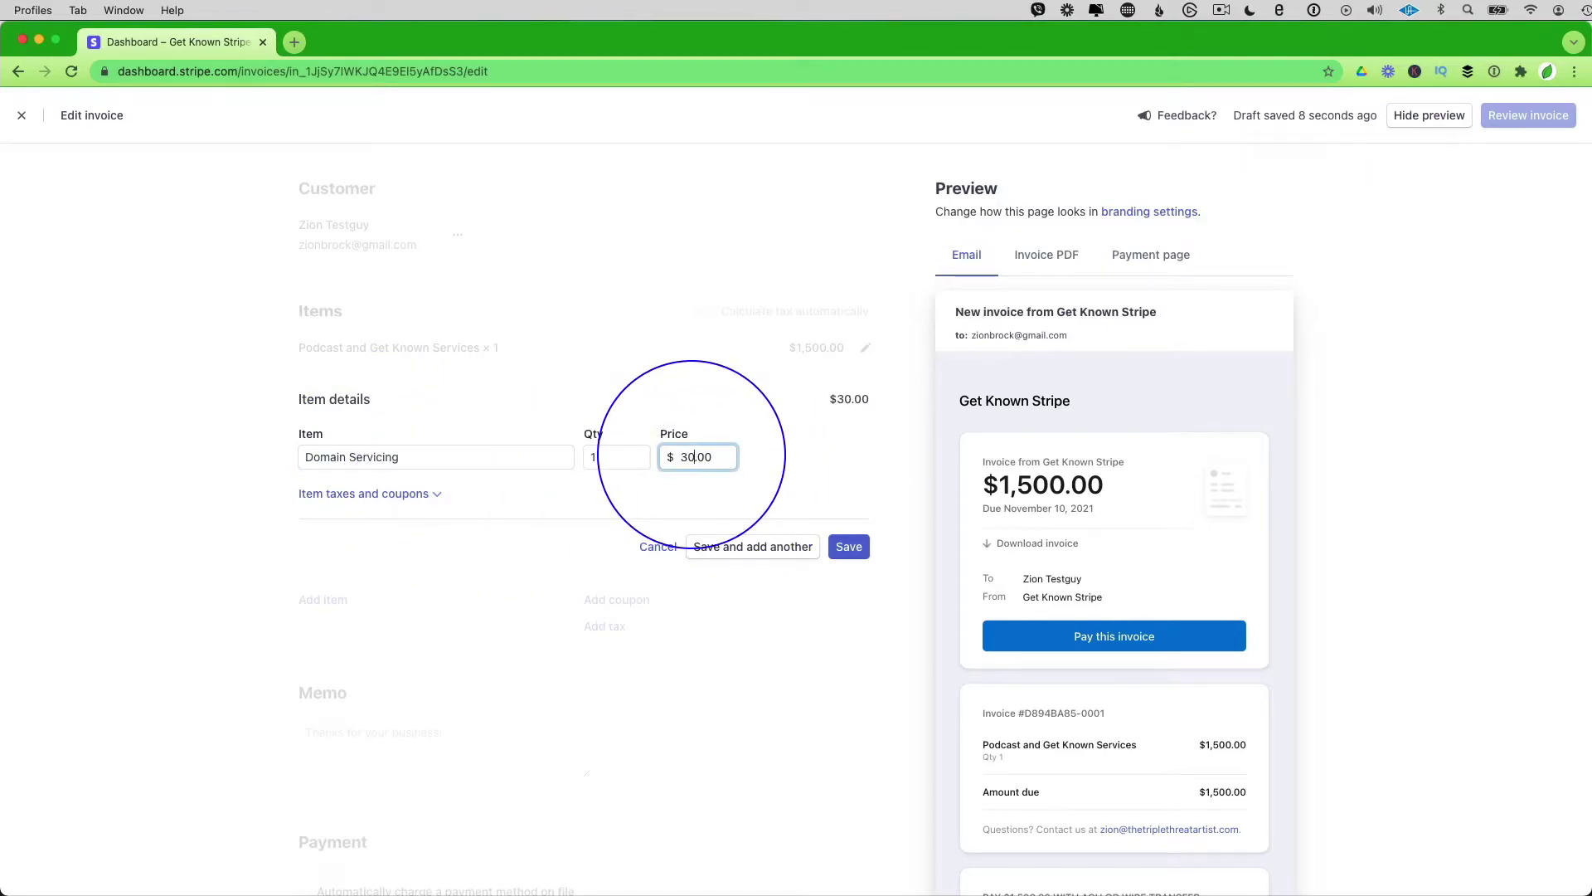
pyautogui.write('300')
pyautogui.click(850, 547)
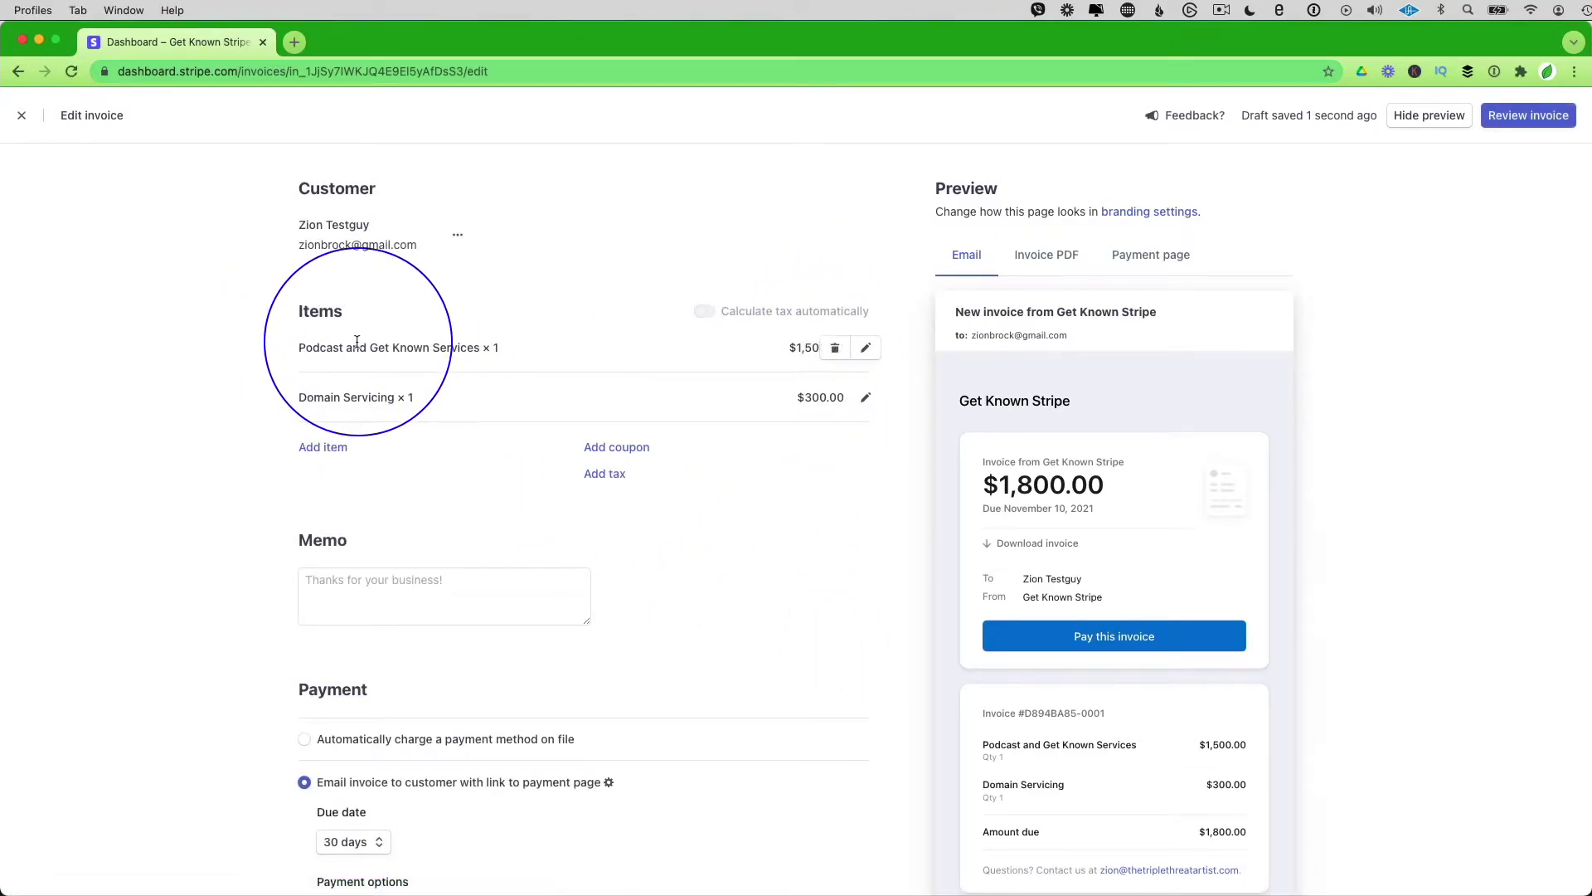
pyautogui.click(609, 474)
pyautogui.click(630, 478)
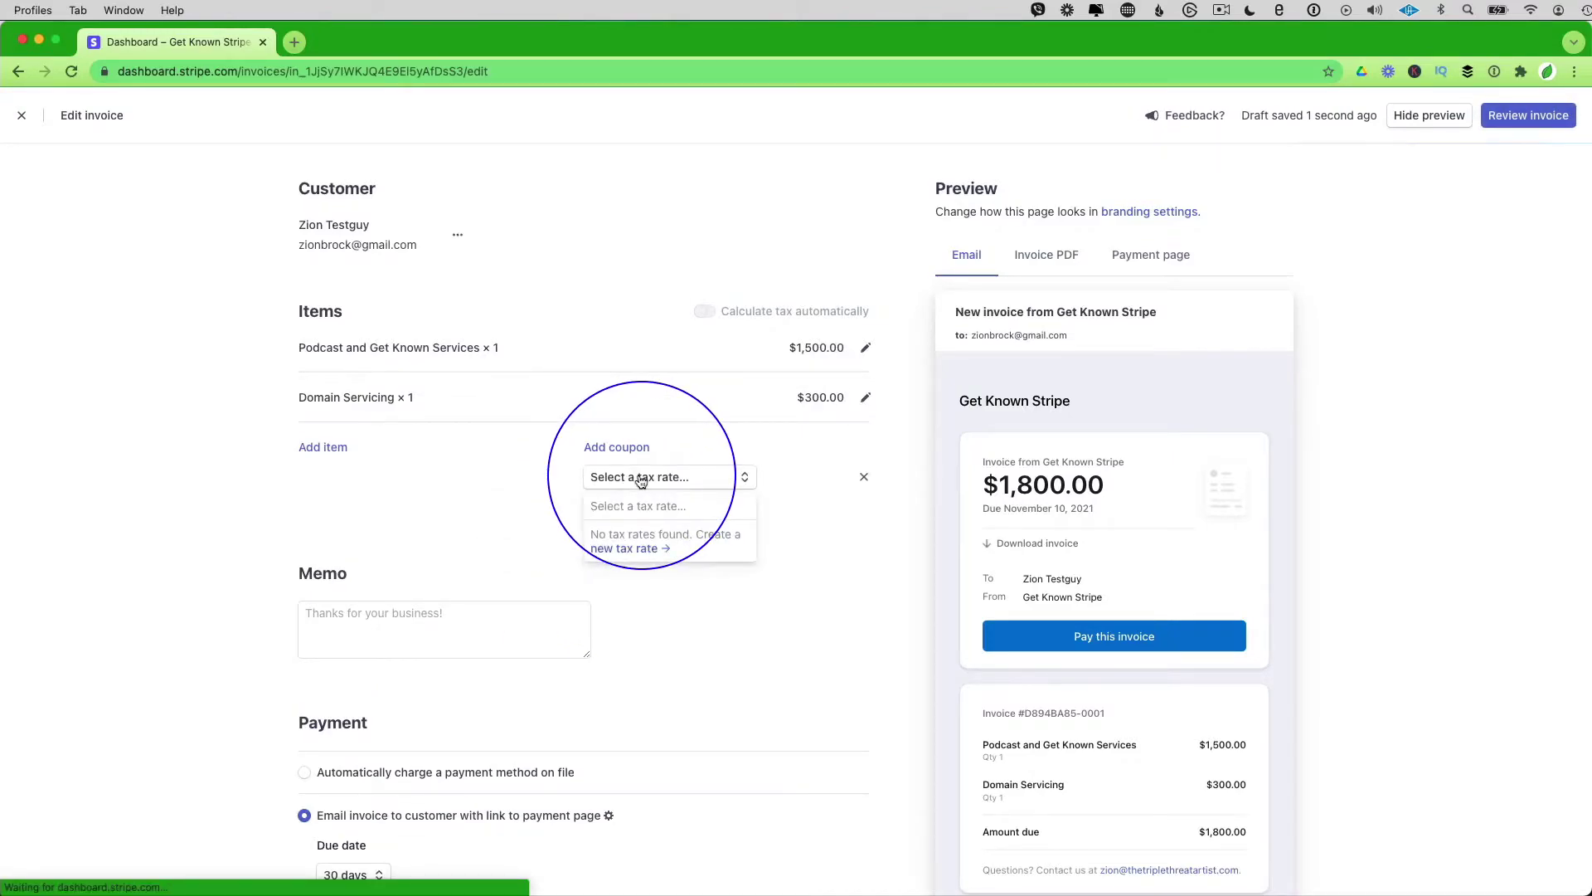
pyautogui.click(500, 419)
pyautogui.click(864, 477)
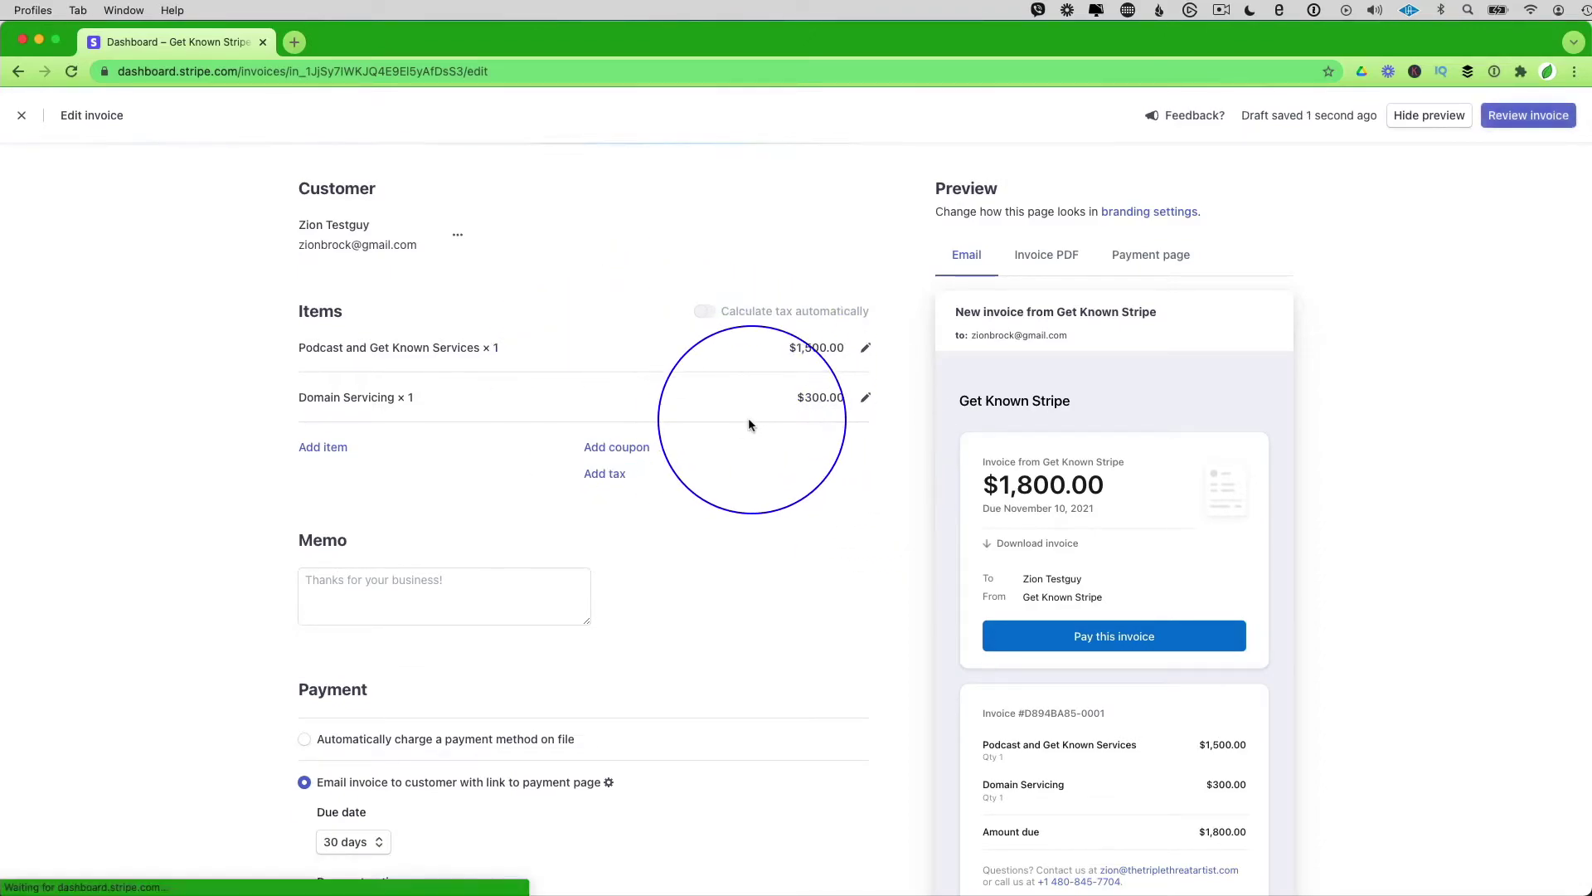
# Set the invoice memo to "Thanks!".
pyautogui.click(382, 602)
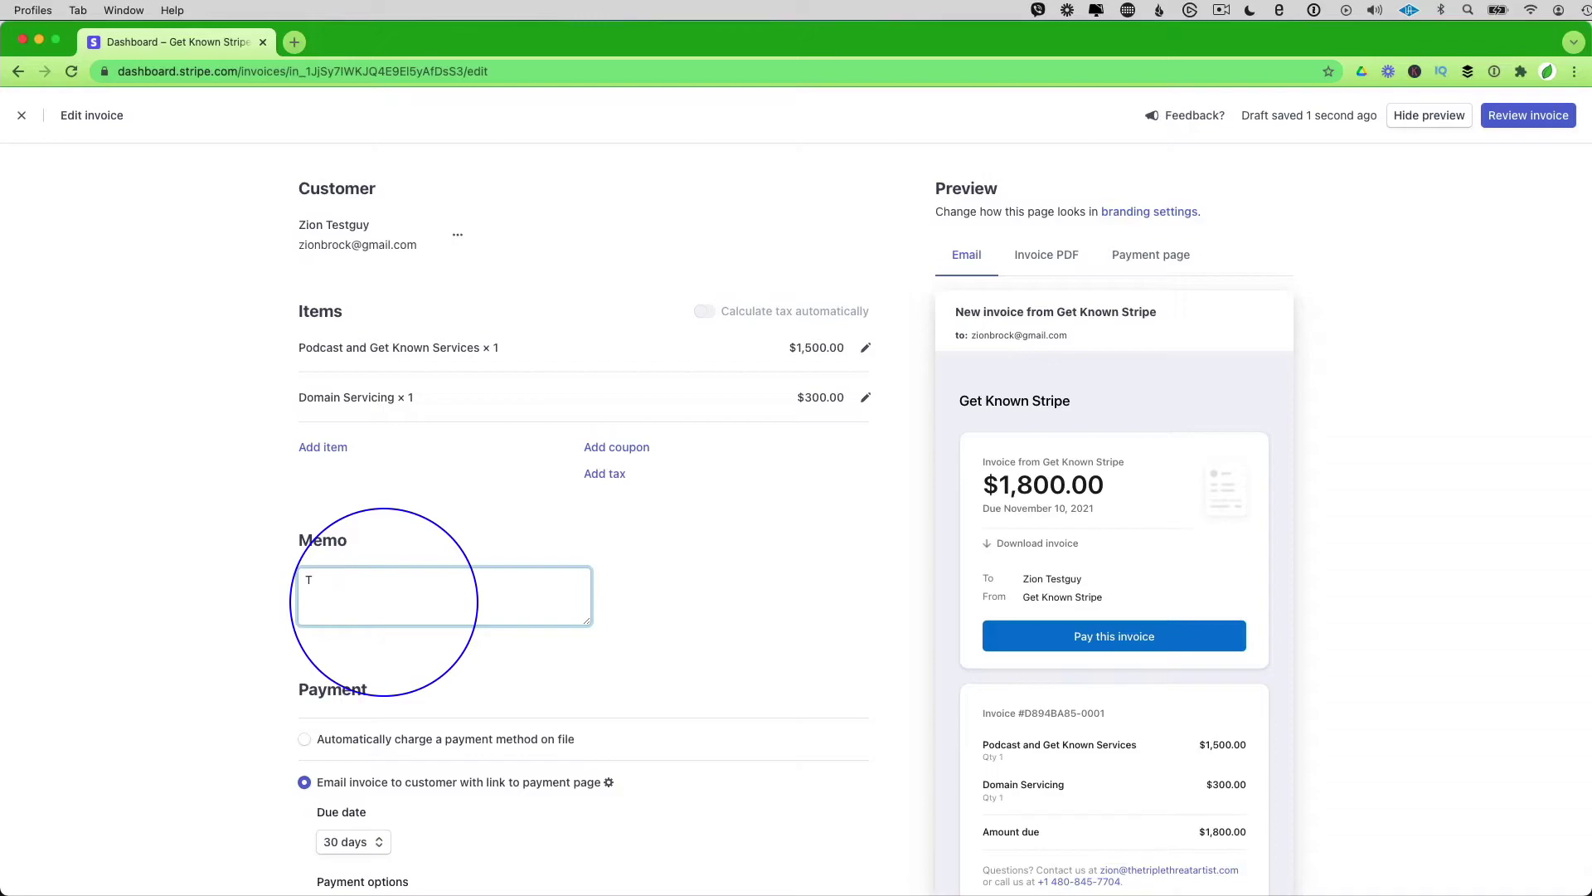
pyautogui.write('Thanks!')
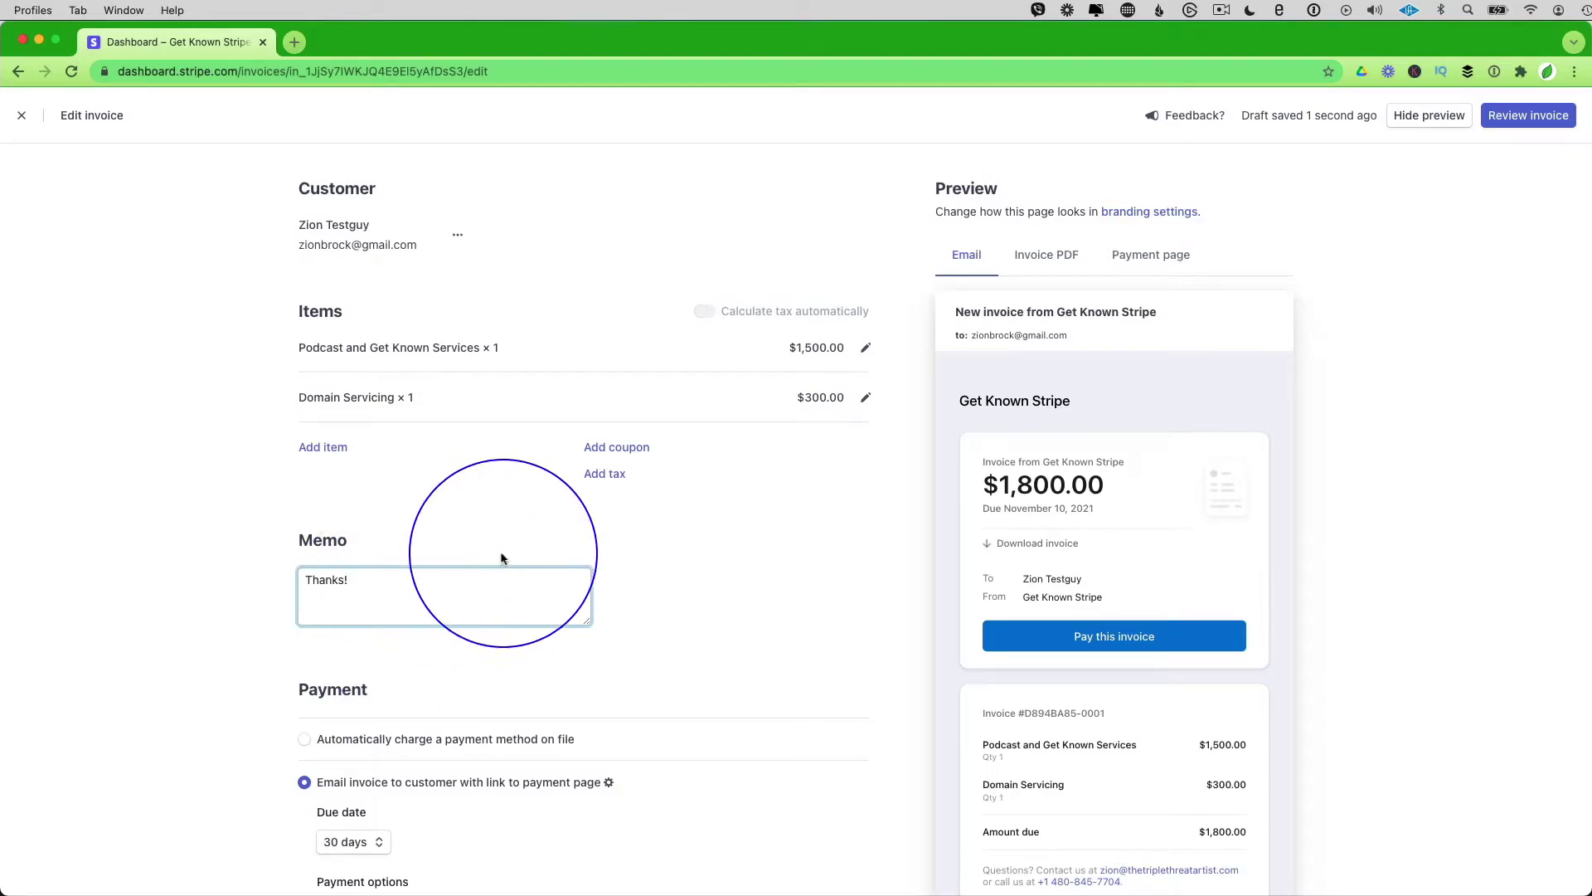
pyautogui.click(579, 543)
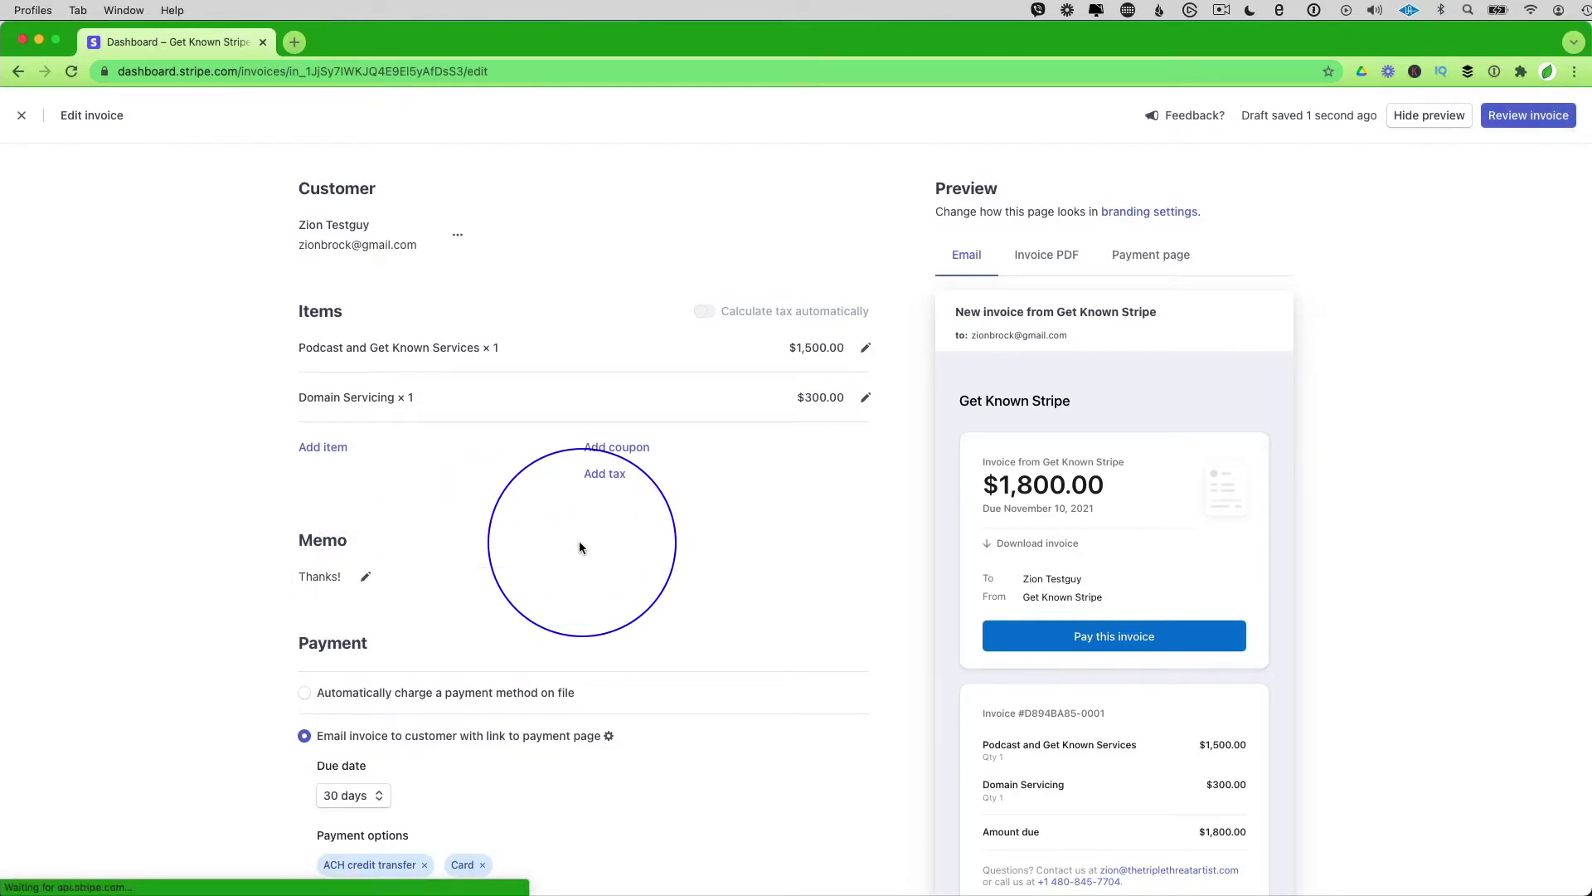
# Examine the invoice's payment settings and advanced options.
pyautogui.scroll(-3, 465, 564)
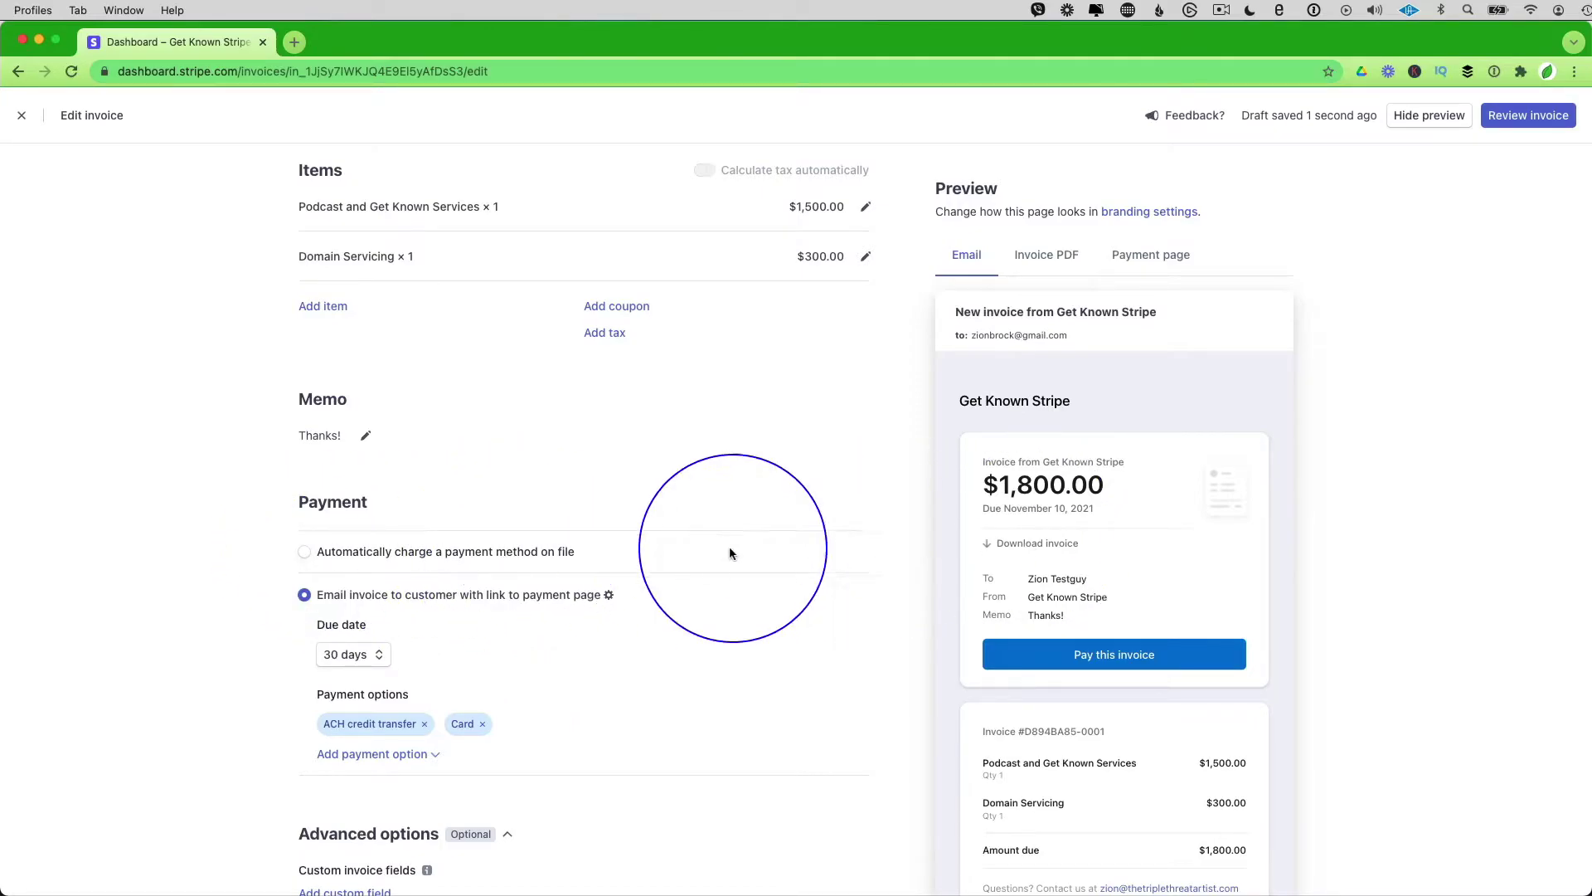
pyautogui.scroll(-4, 534, 356)
pyautogui.scroll(5, 536, 356)
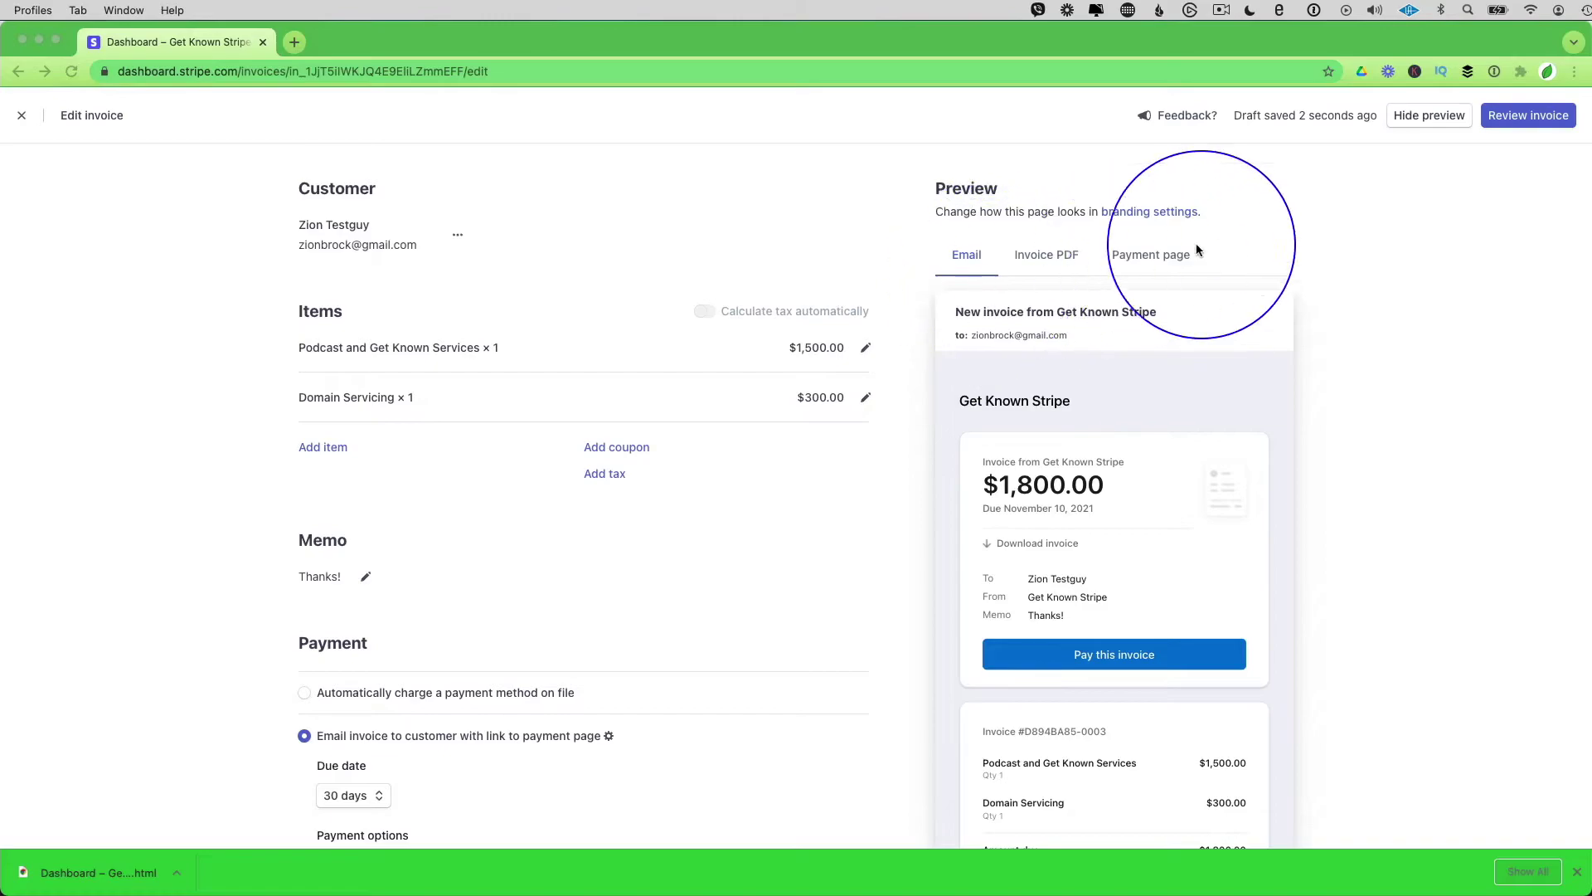
# Examine the invoice's email, PDF and payment page previews, including the amounts and bank transfer section.
pyautogui.click(1425, 123)
pyautogui.click(1427, 118)
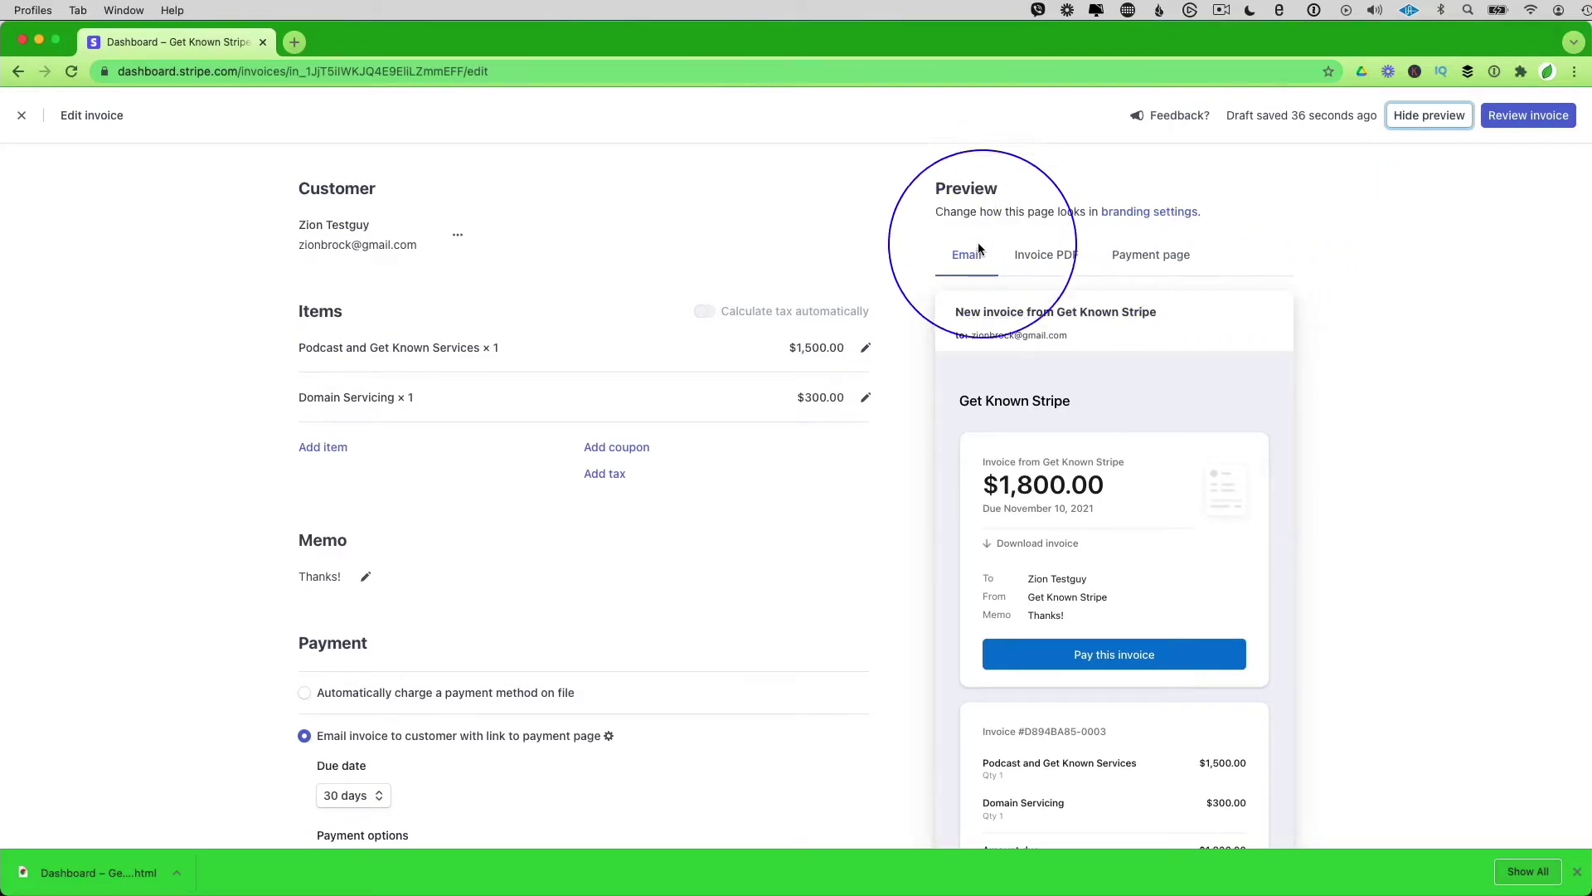
pyautogui.scroll(-3, 1300, 460)
pyautogui.scroll(3, 1292, 440)
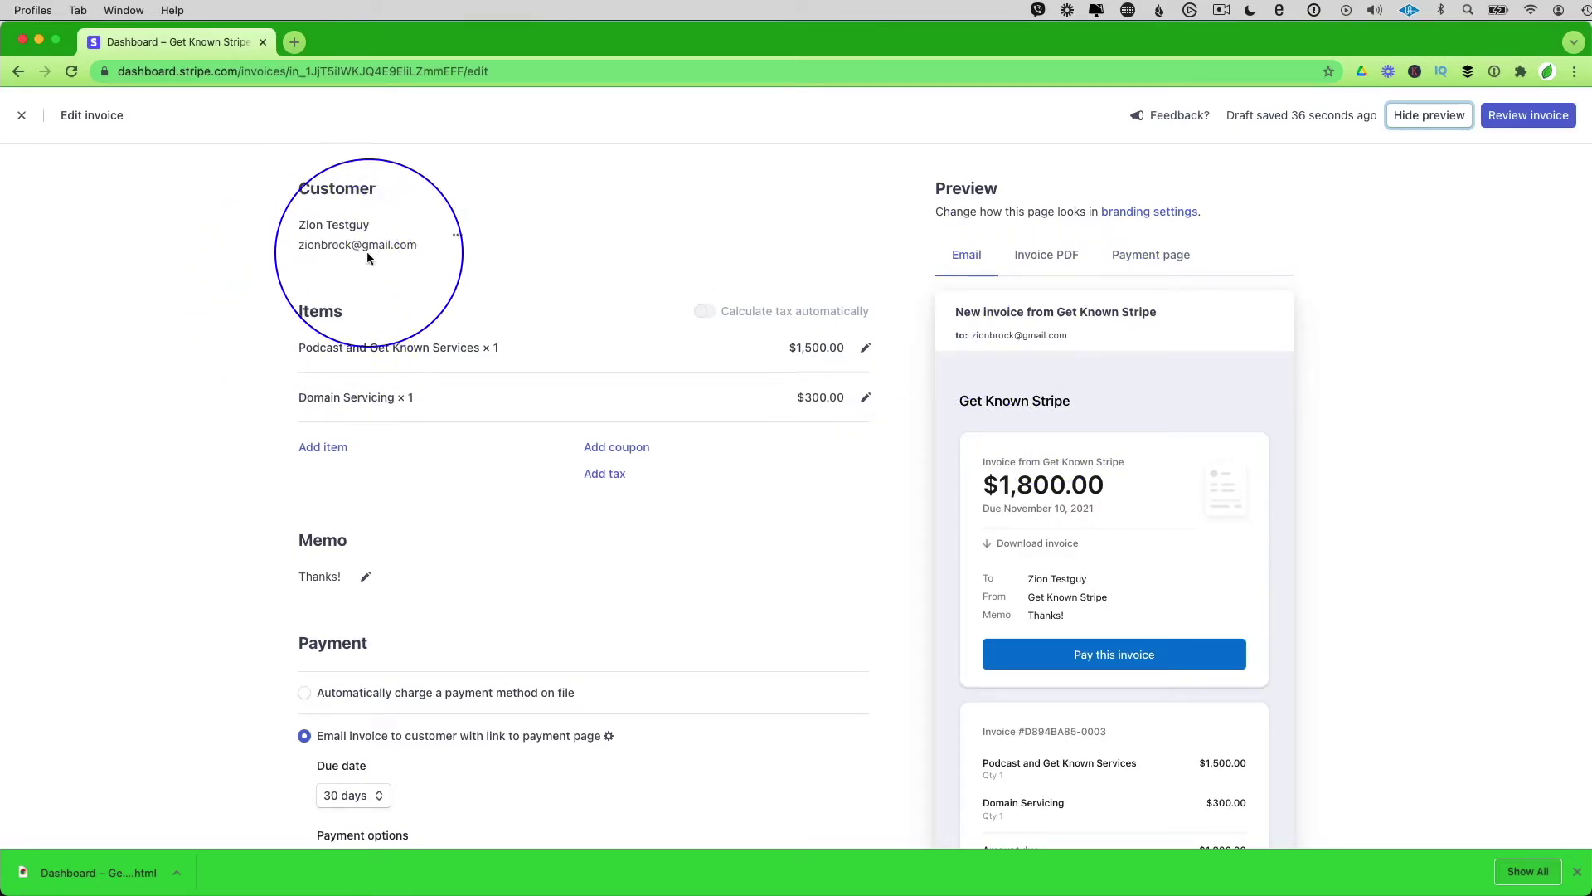
pyautogui.scroll(-2, 1280, 440)
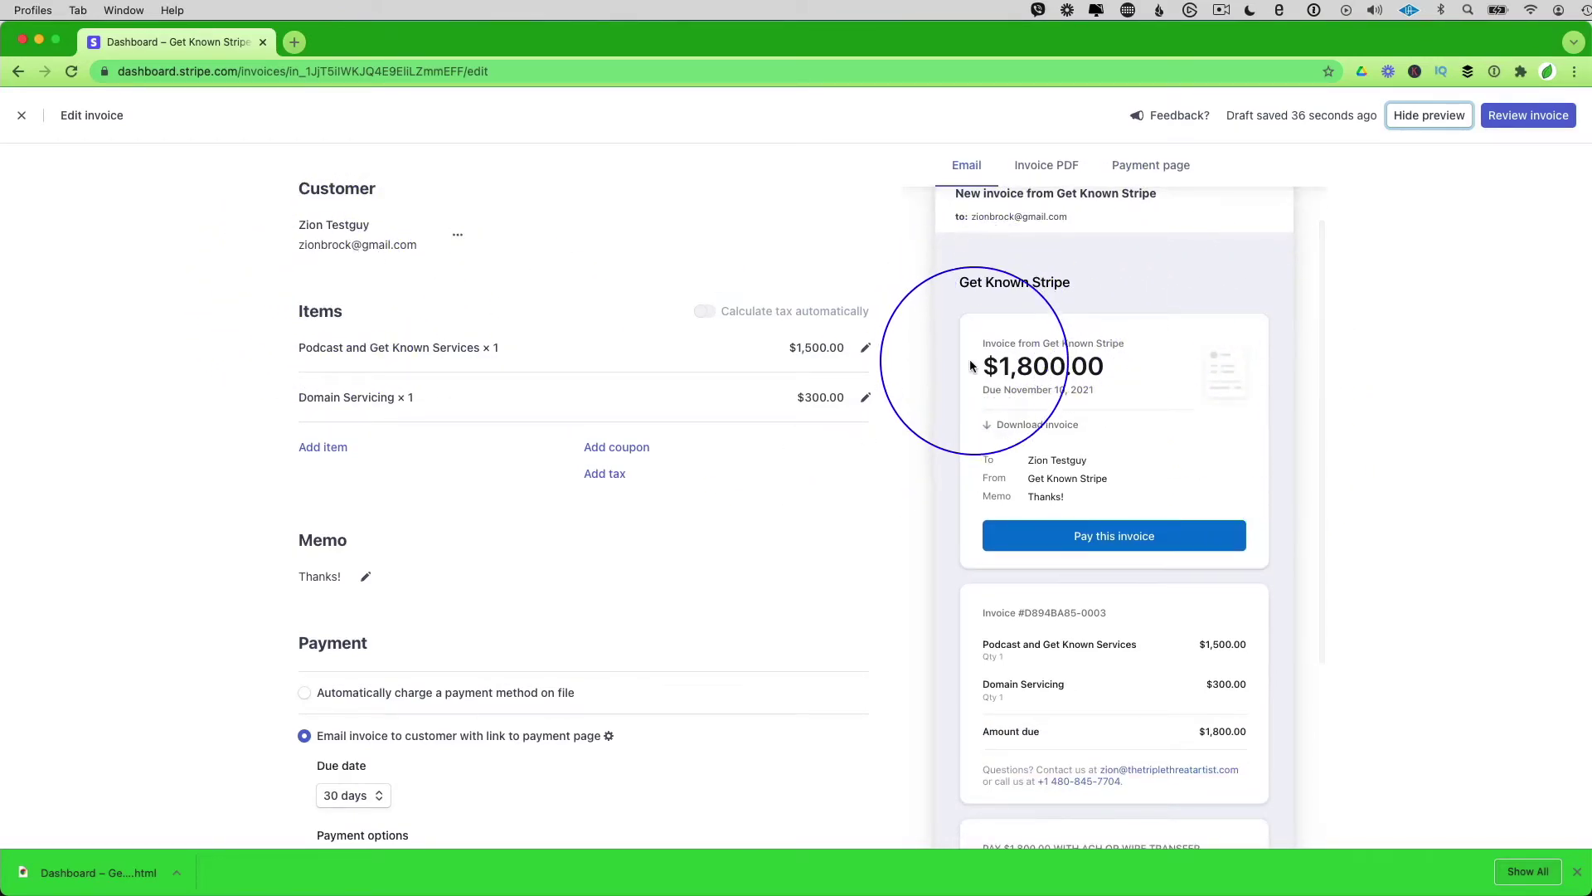
pyautogui.scroll(-5, 1191, 678)
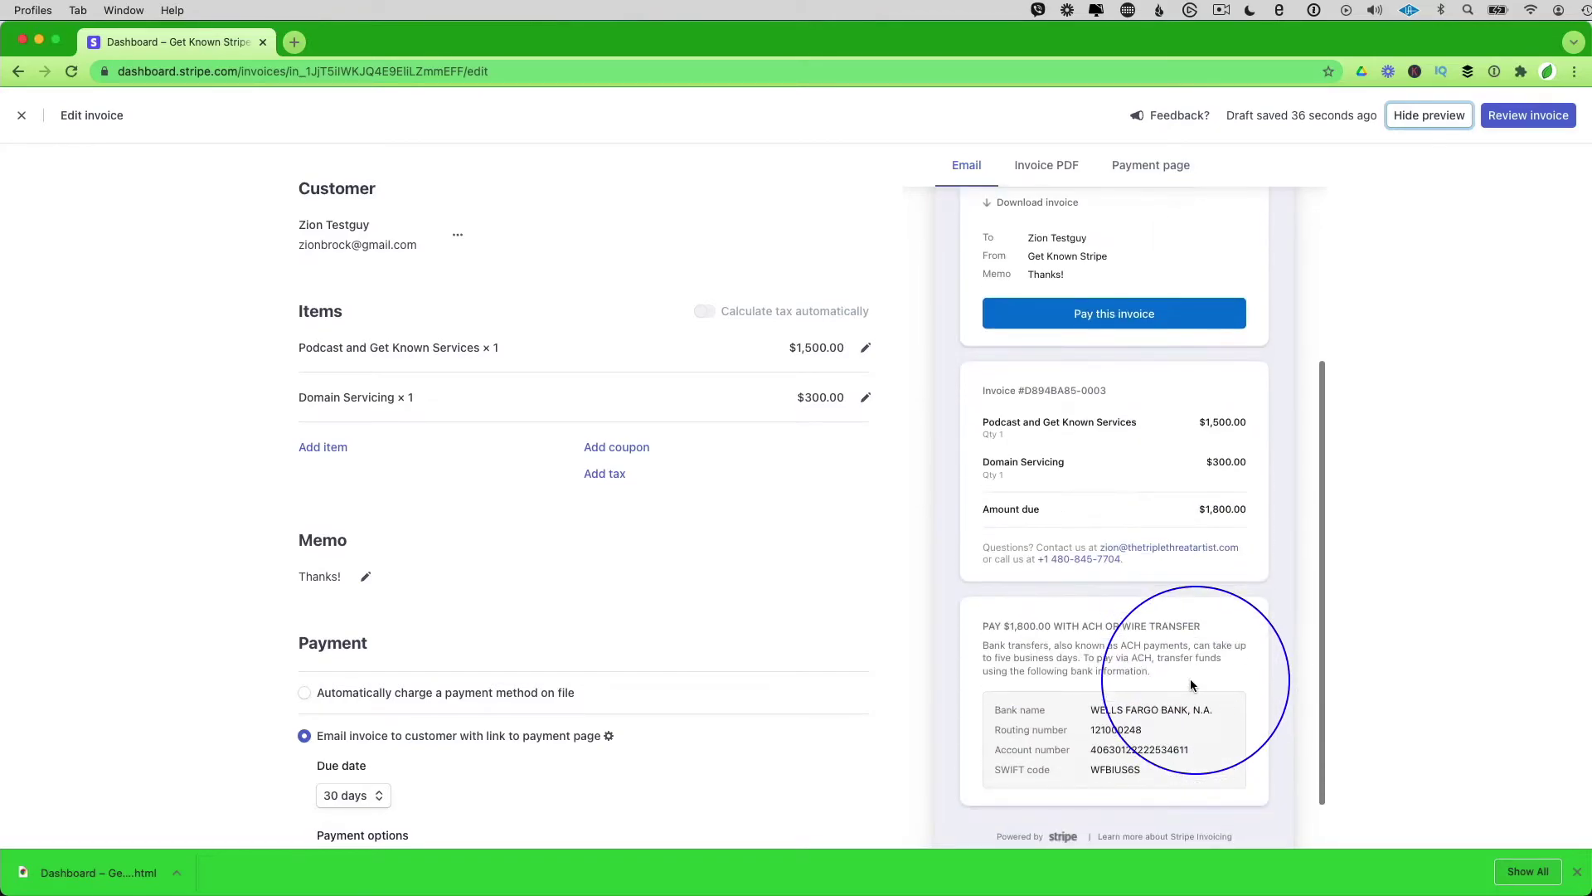
pyautogui.scroll(8, 1192, 679)
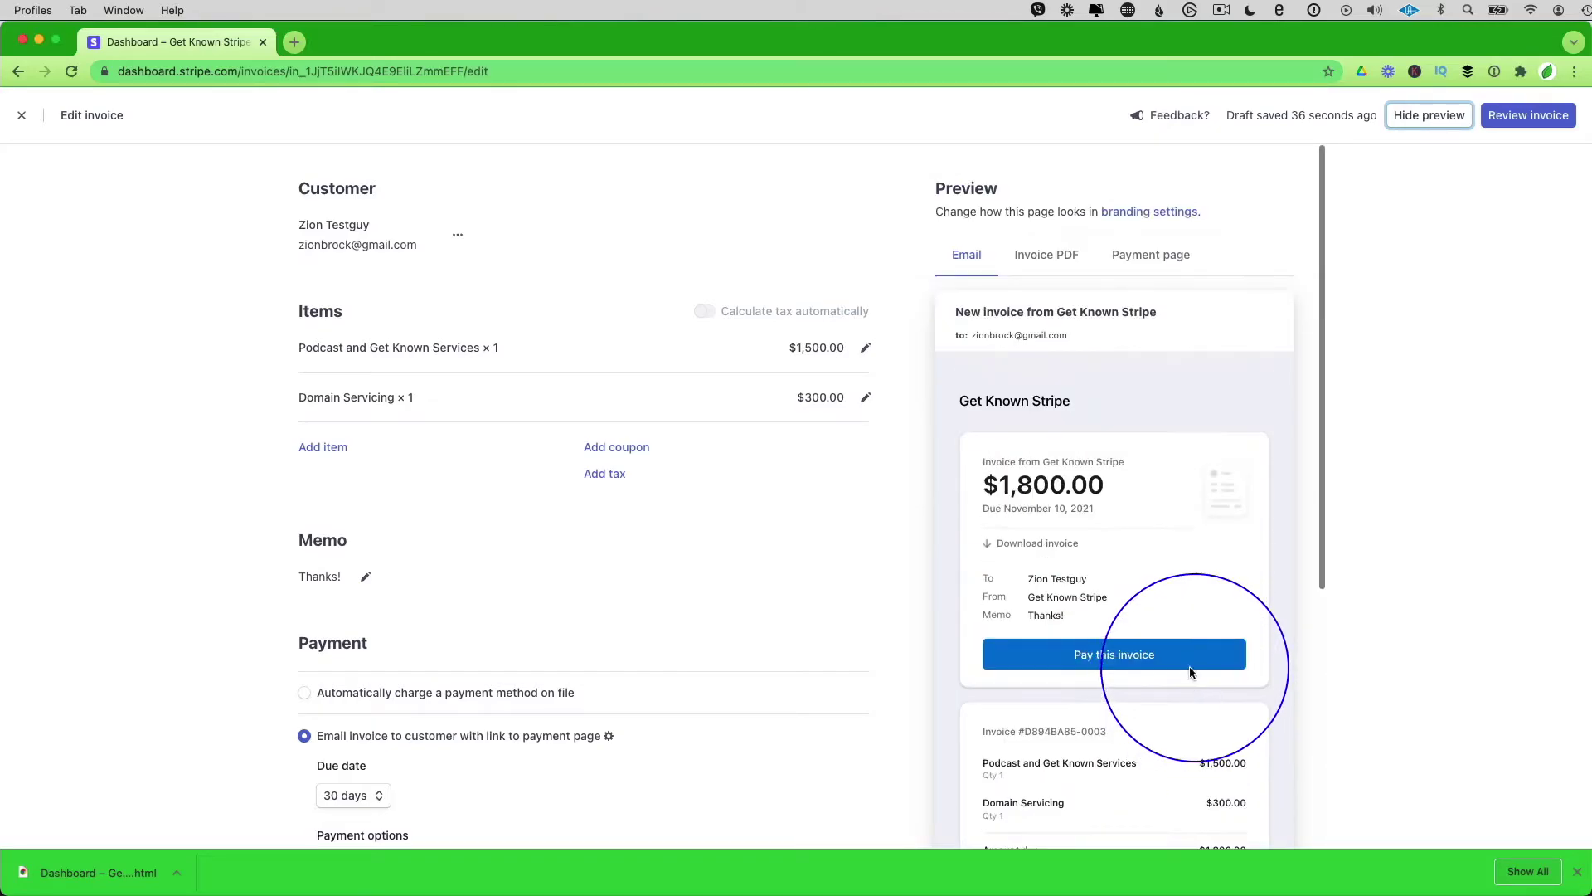
pyautogui.click(1042, 257)
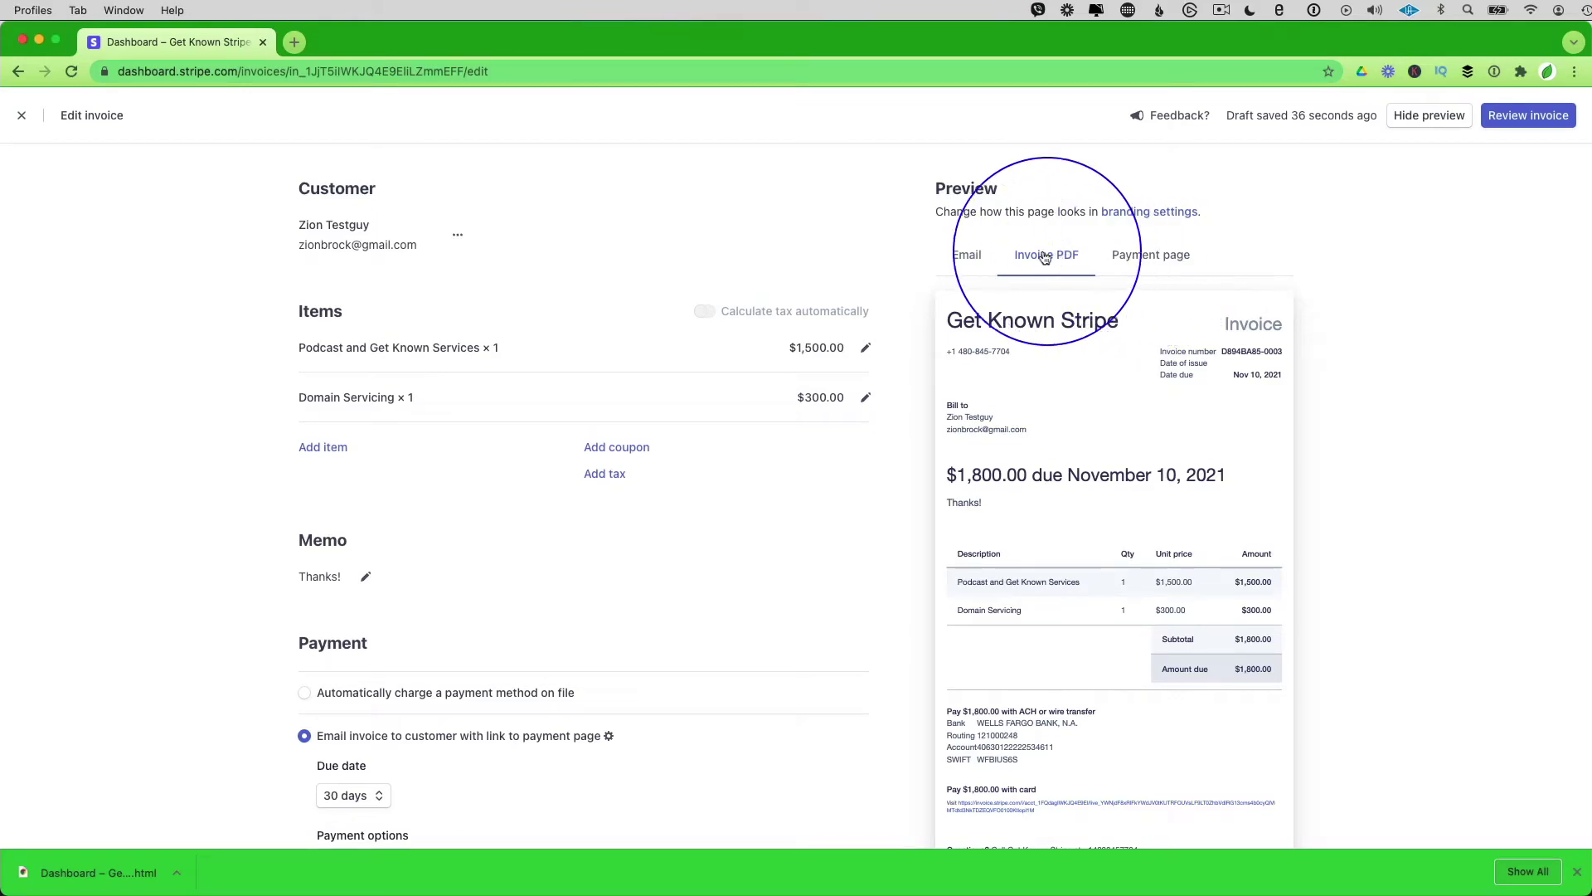
pyautogui.click(968, 255)
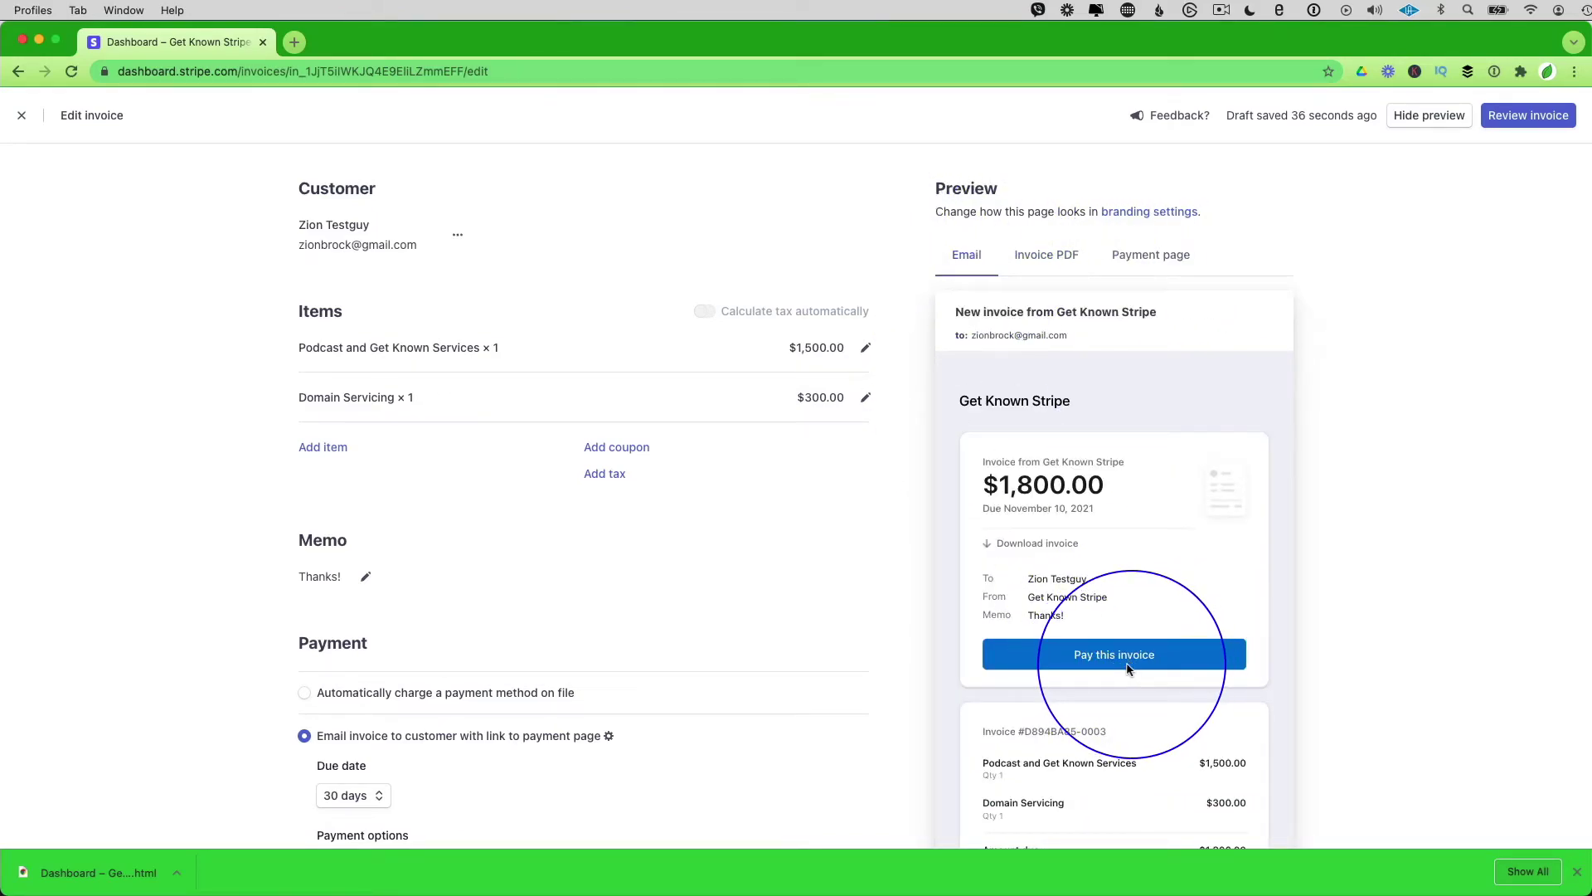
pyautogui.click(1151, 263)
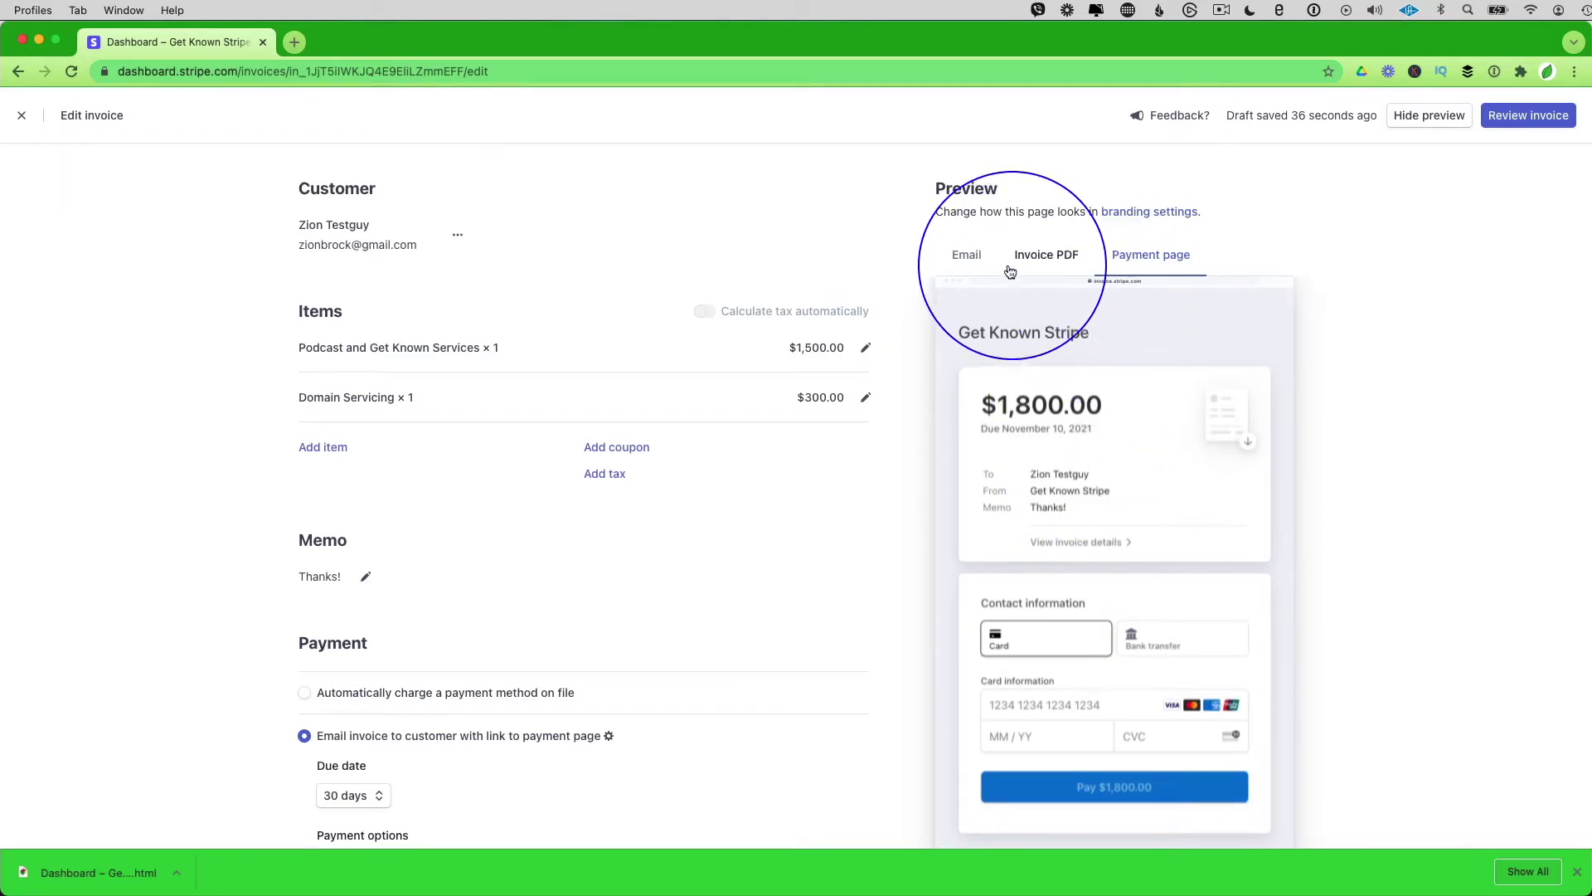
pyautogui.click(967, 256)
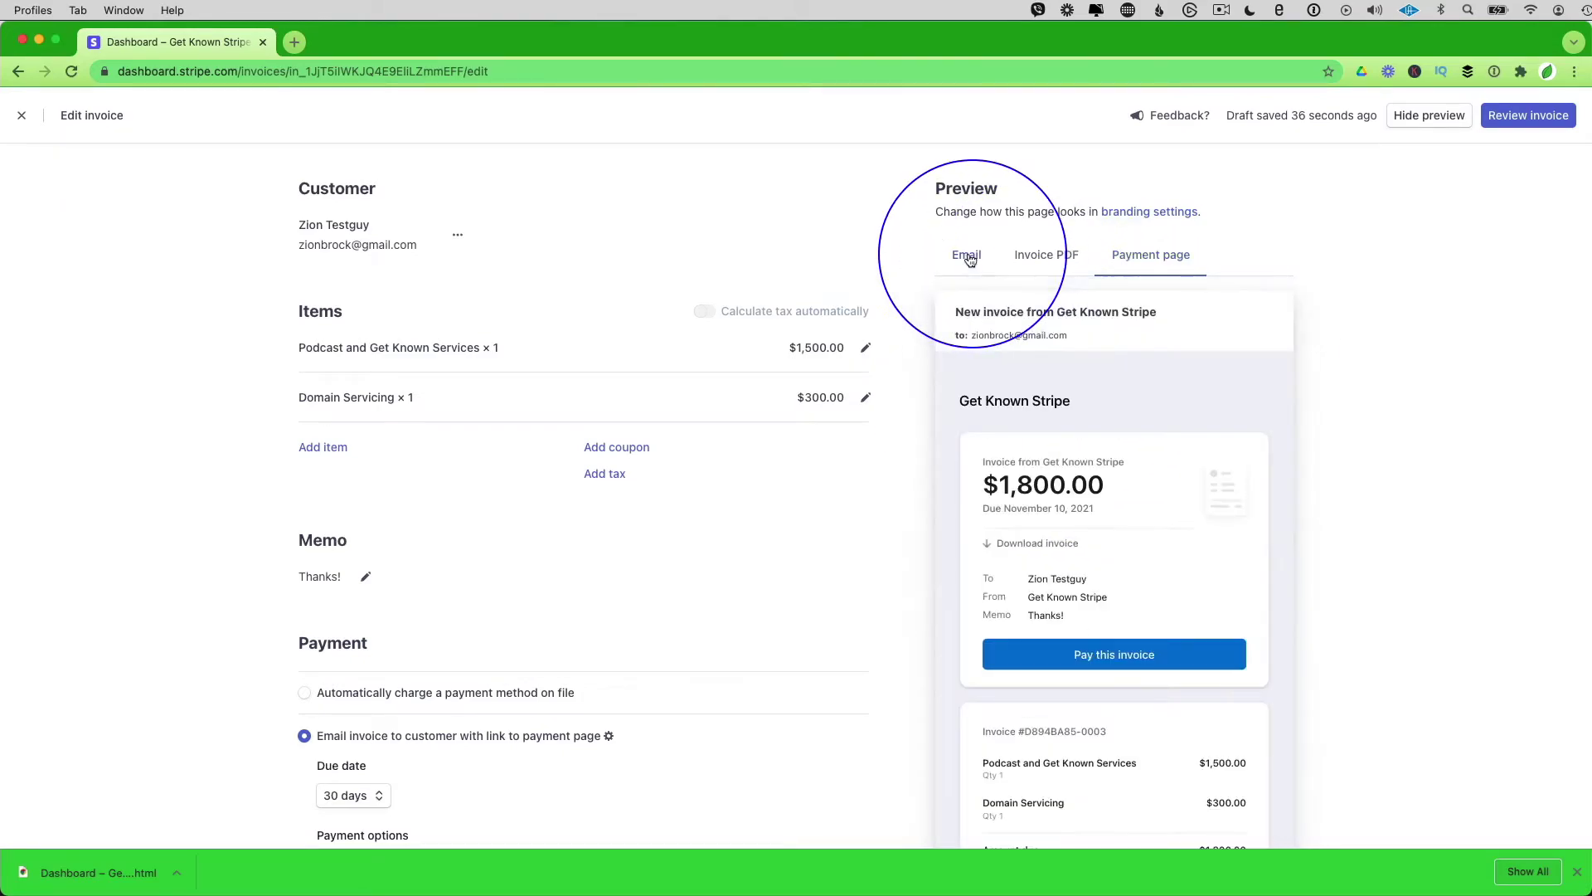
# Proceed from editing to the review of the completed invoice.
pyautogui.click(1543, 120)
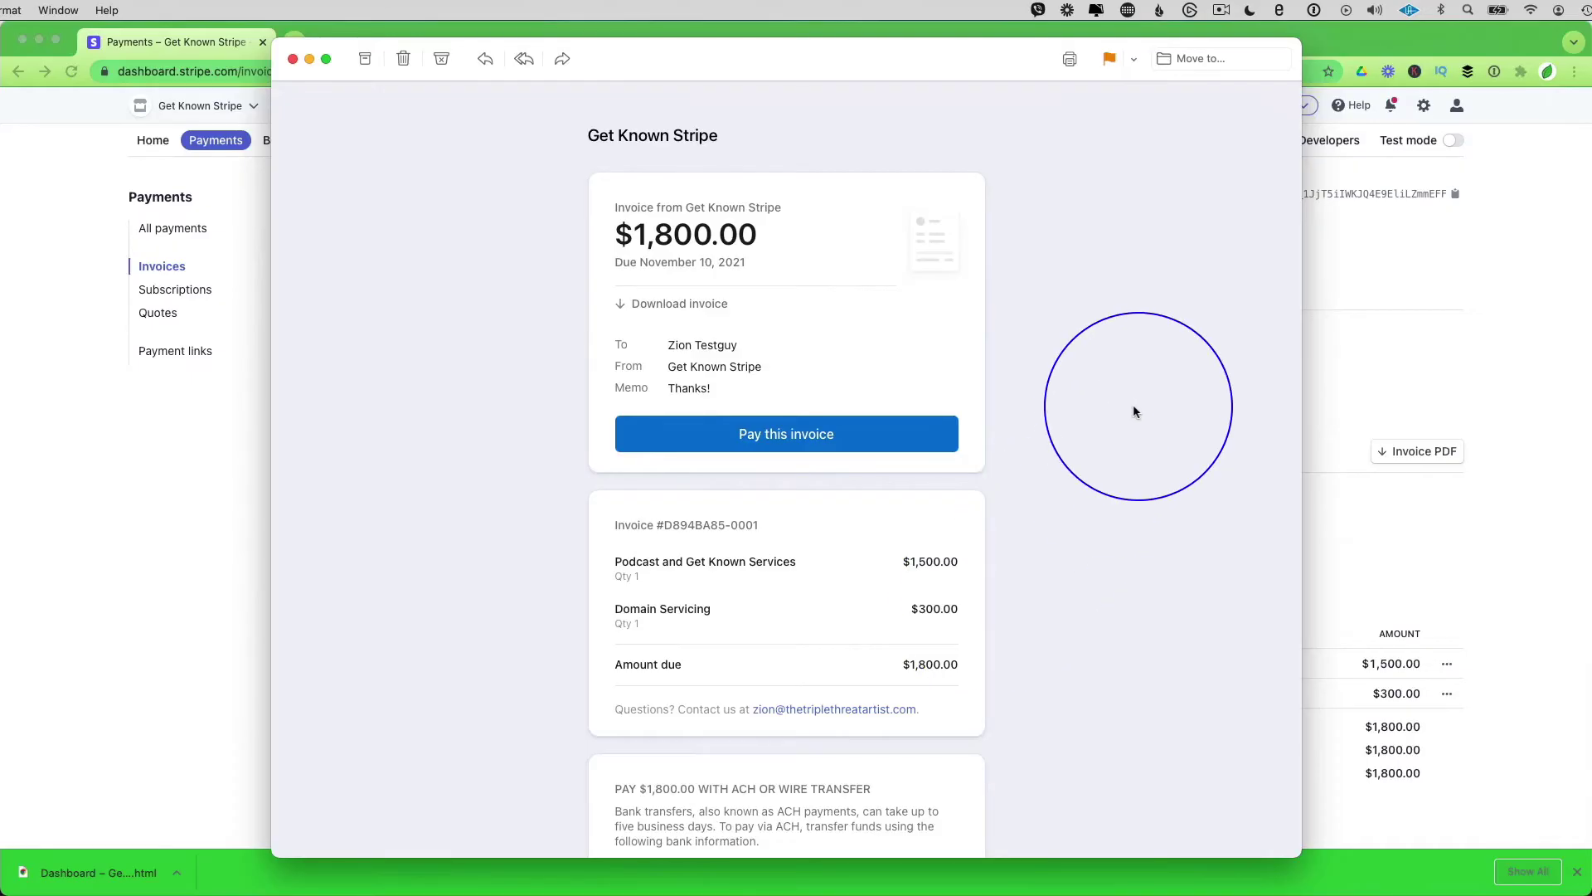
# In the mail app, examine the received invoice email through to its attached PDF and bring up the attachment's options.
pyautogui.scroll(2, 1131, 400)
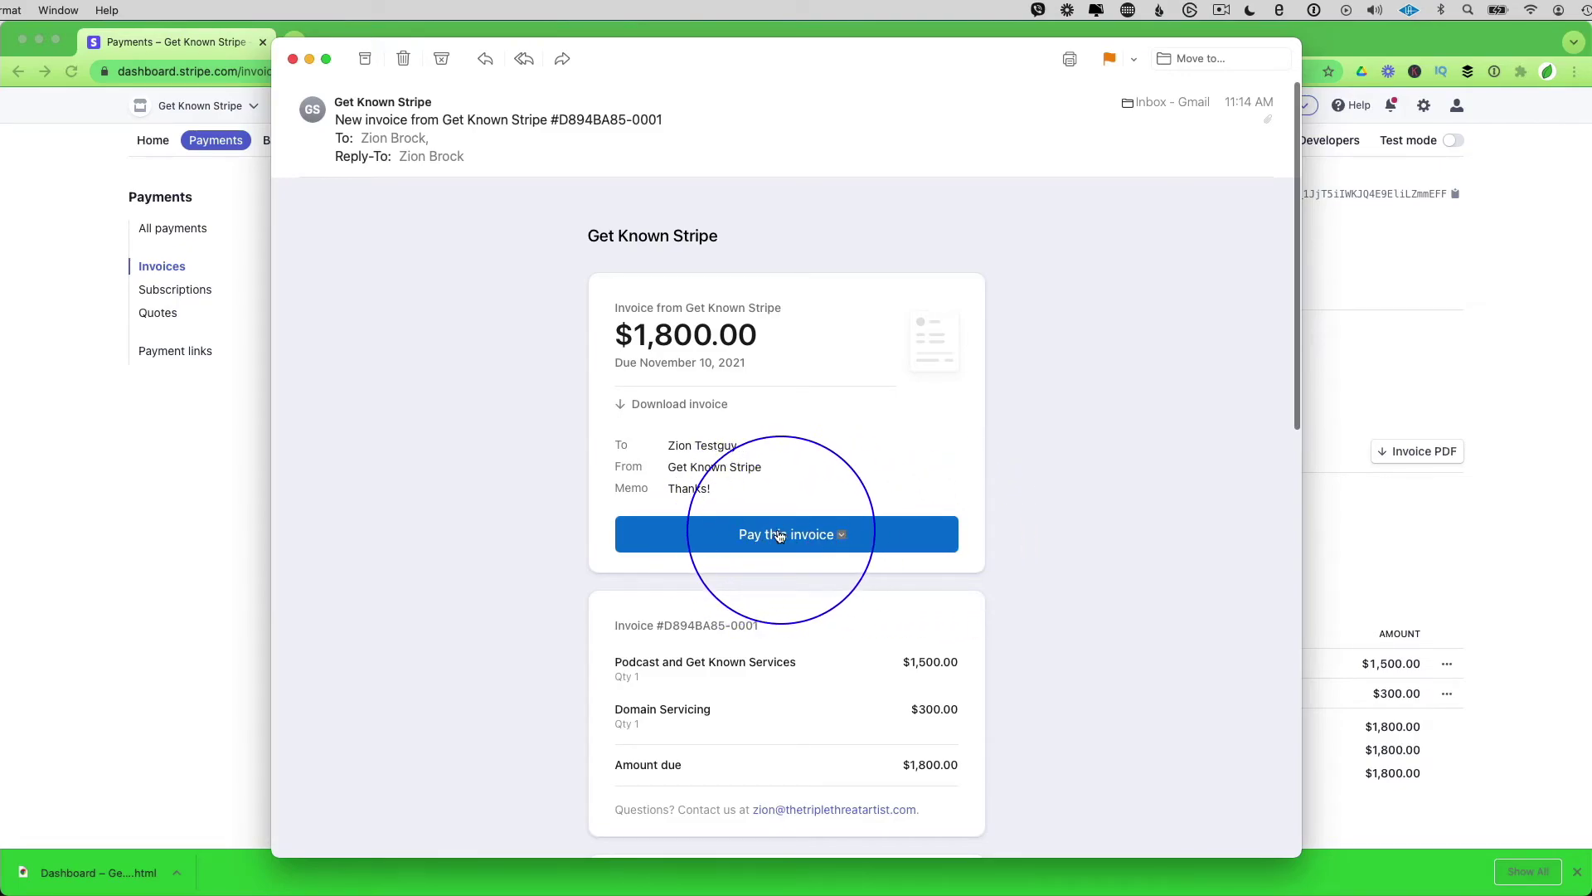
pyautogui.scroll(-1, 1018, 594)
pyautogui.scroll(-10, 1018, 594)
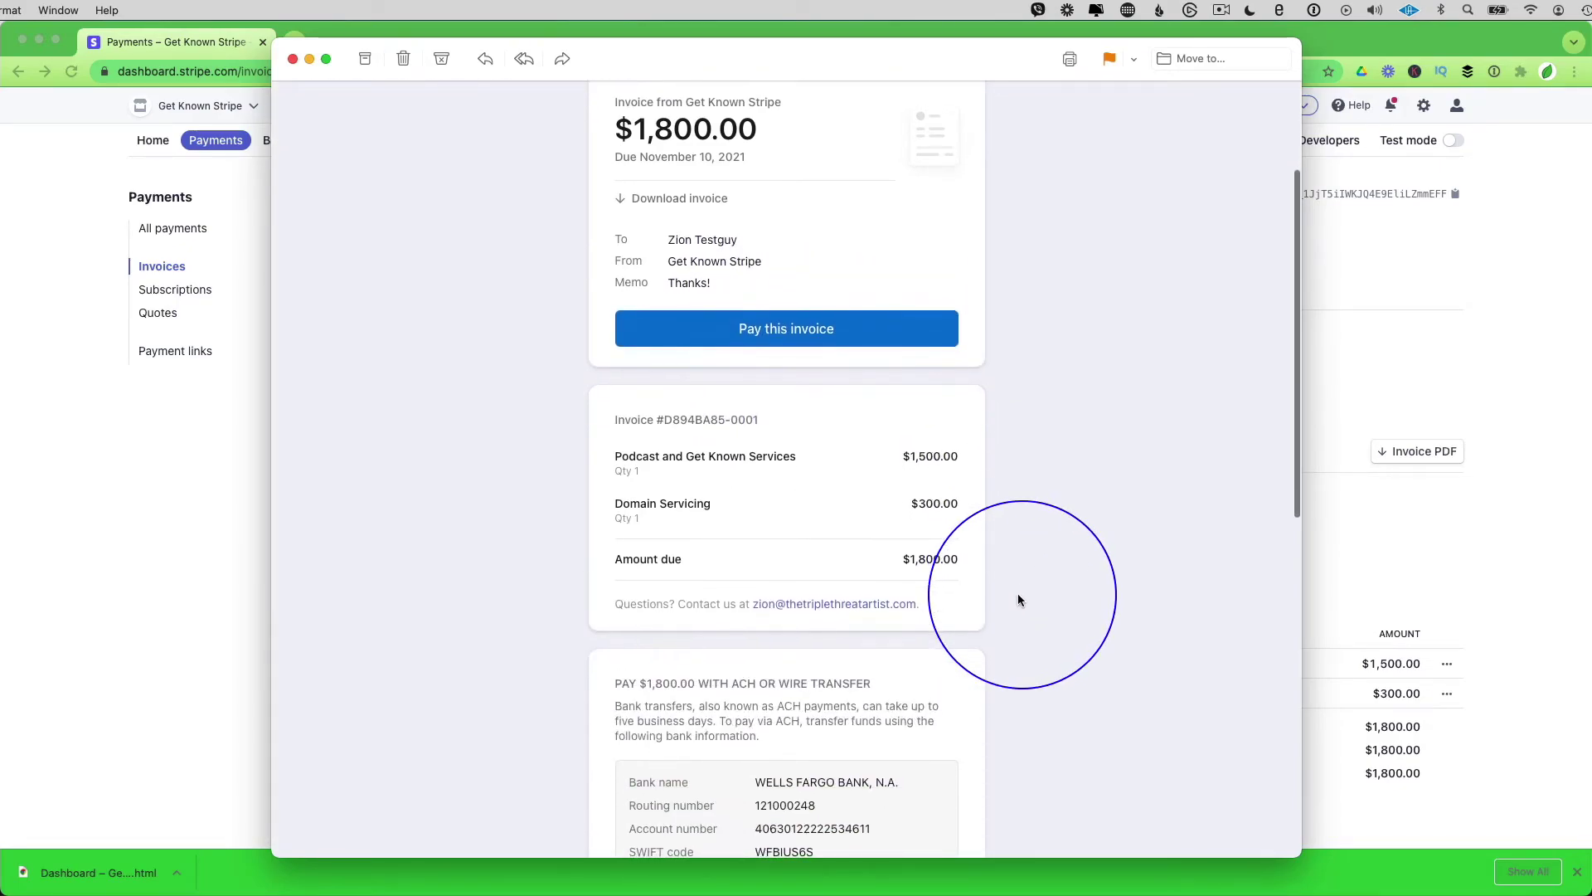
pyautogui.scroll(-12, 1017, 595)
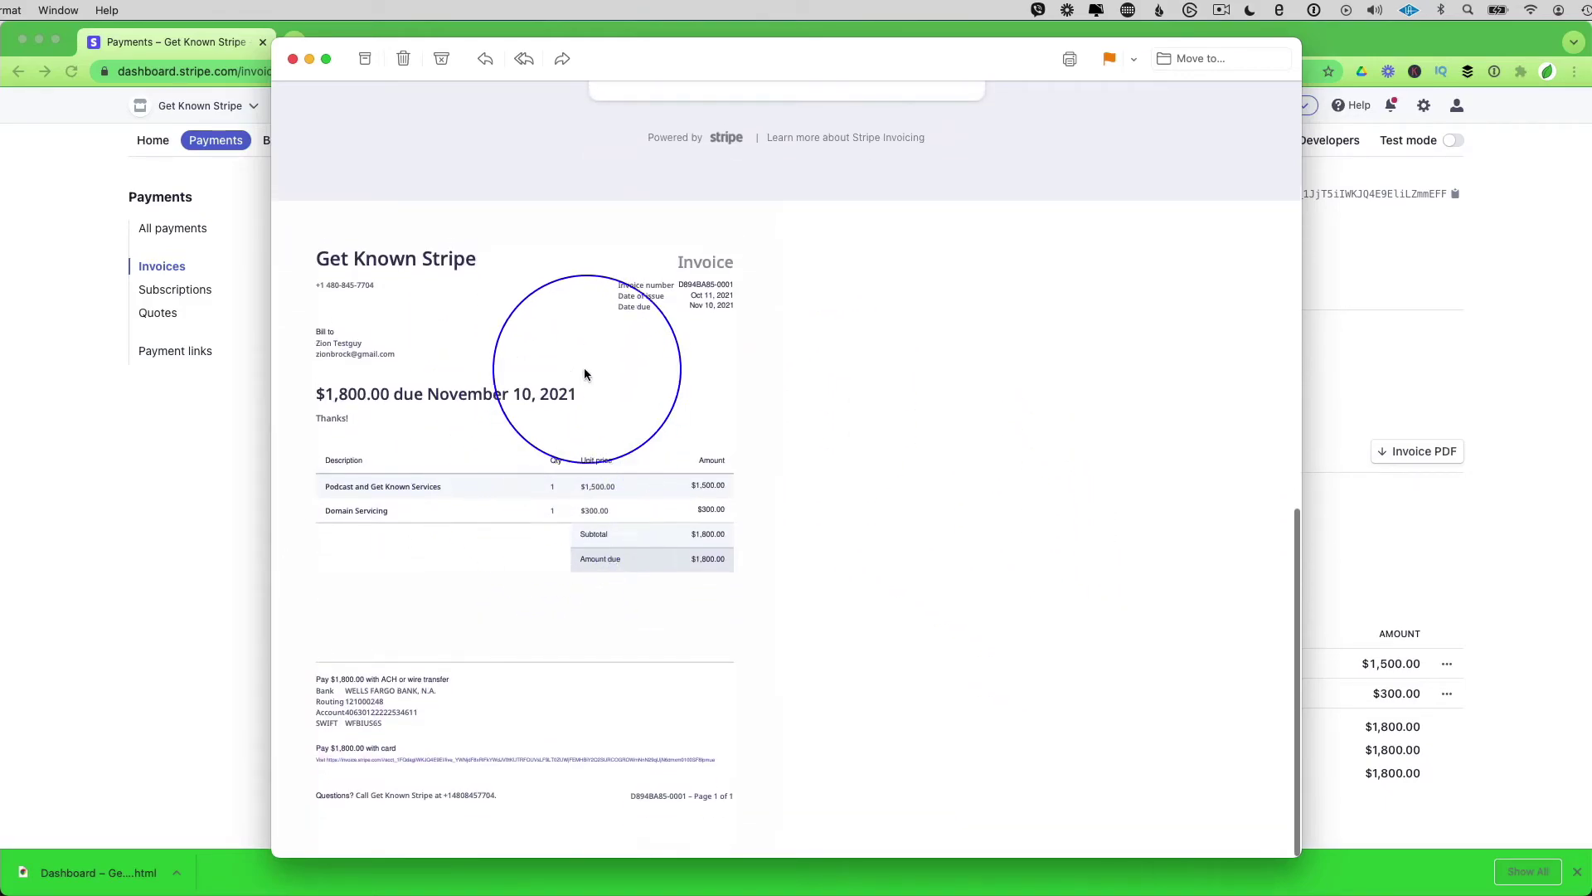
pyautogui.rightClick(518, 412)
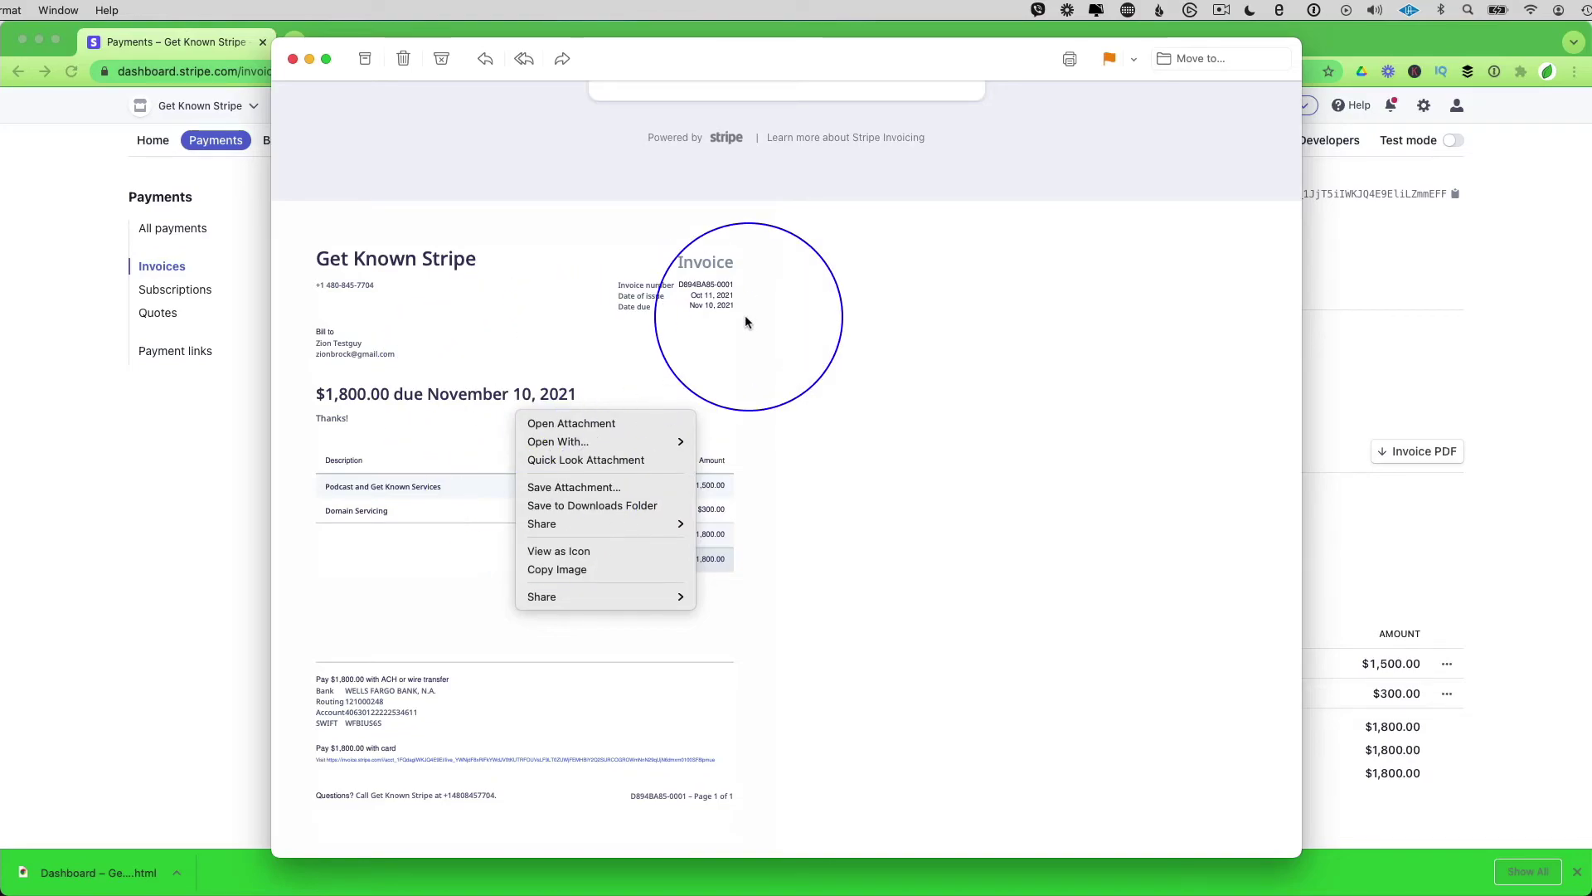
# Dismiss the attachment's options and open the online payment page from the invoice email.
pyautogui.click(817, 311)
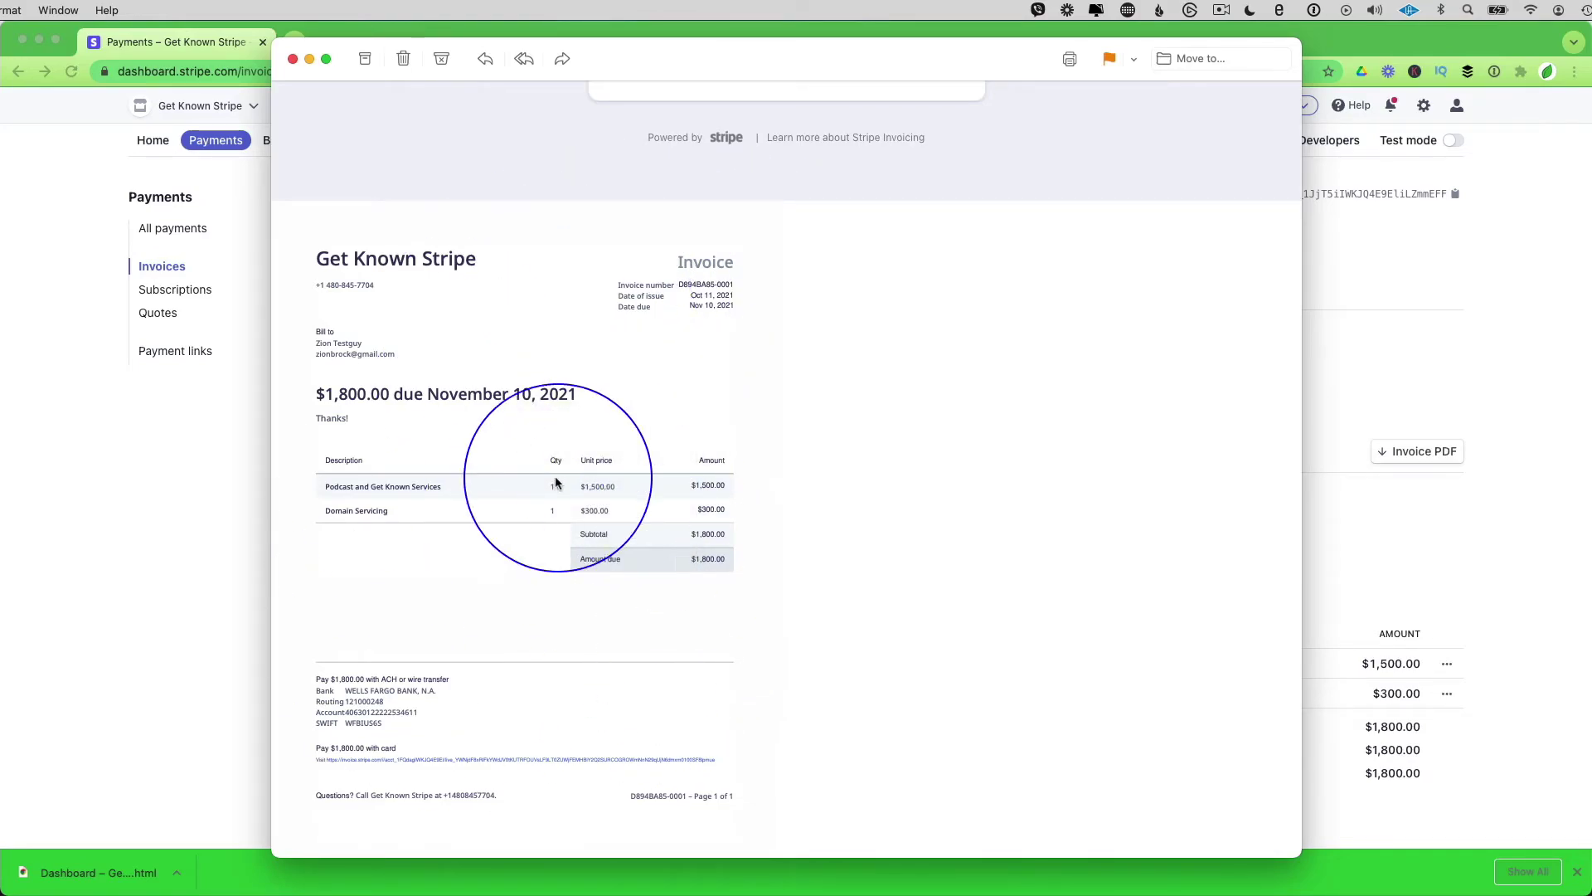
pyautogui.scroll(15, 502, 580)
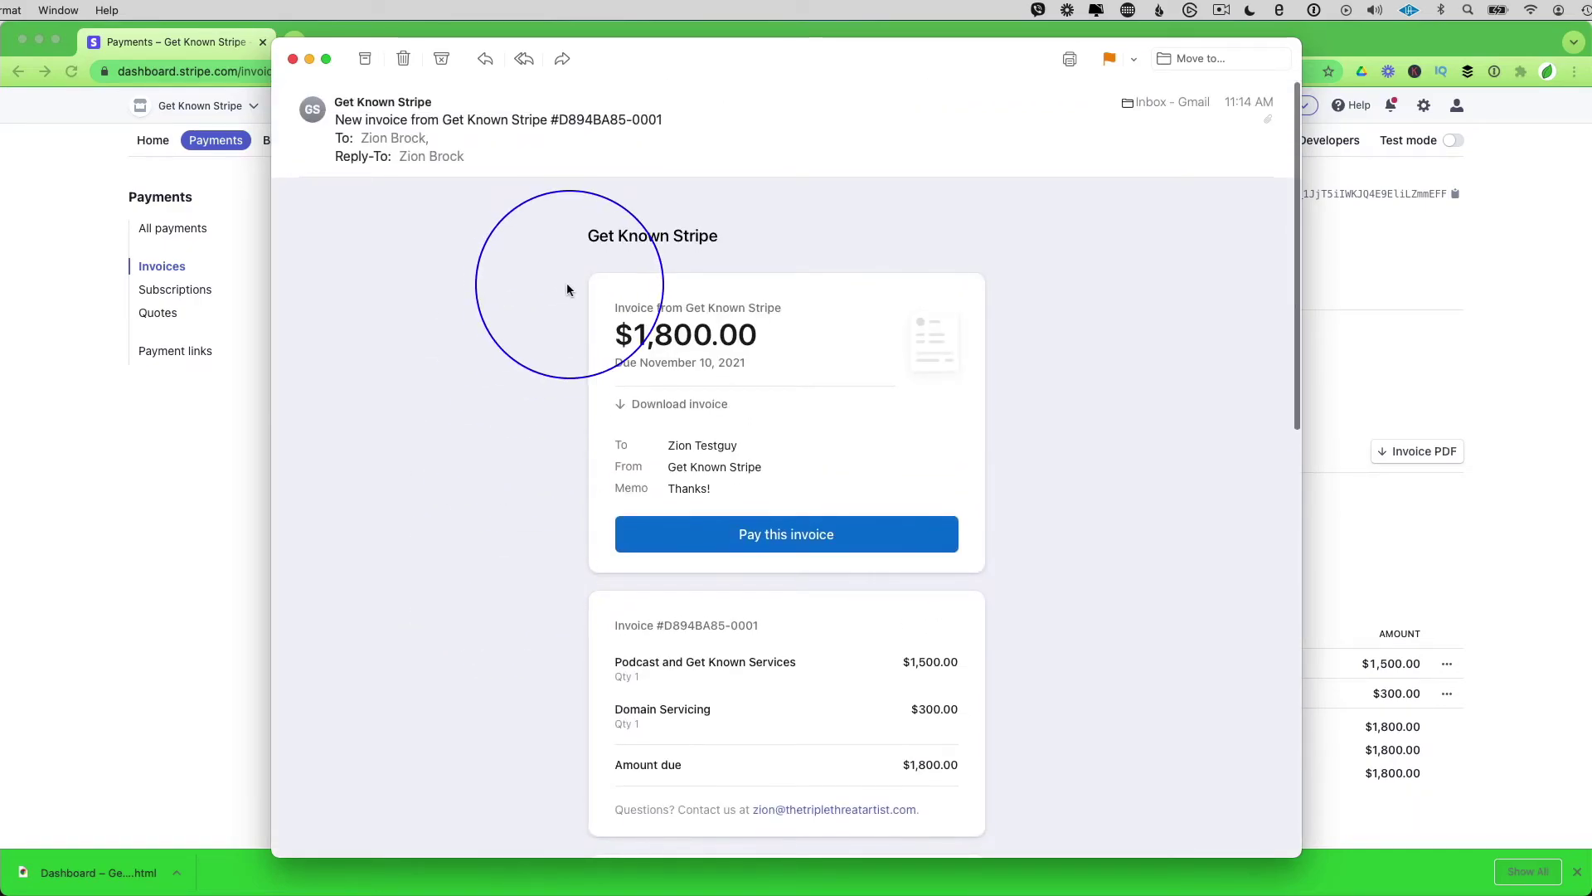
pyautogui.click(787, 538)
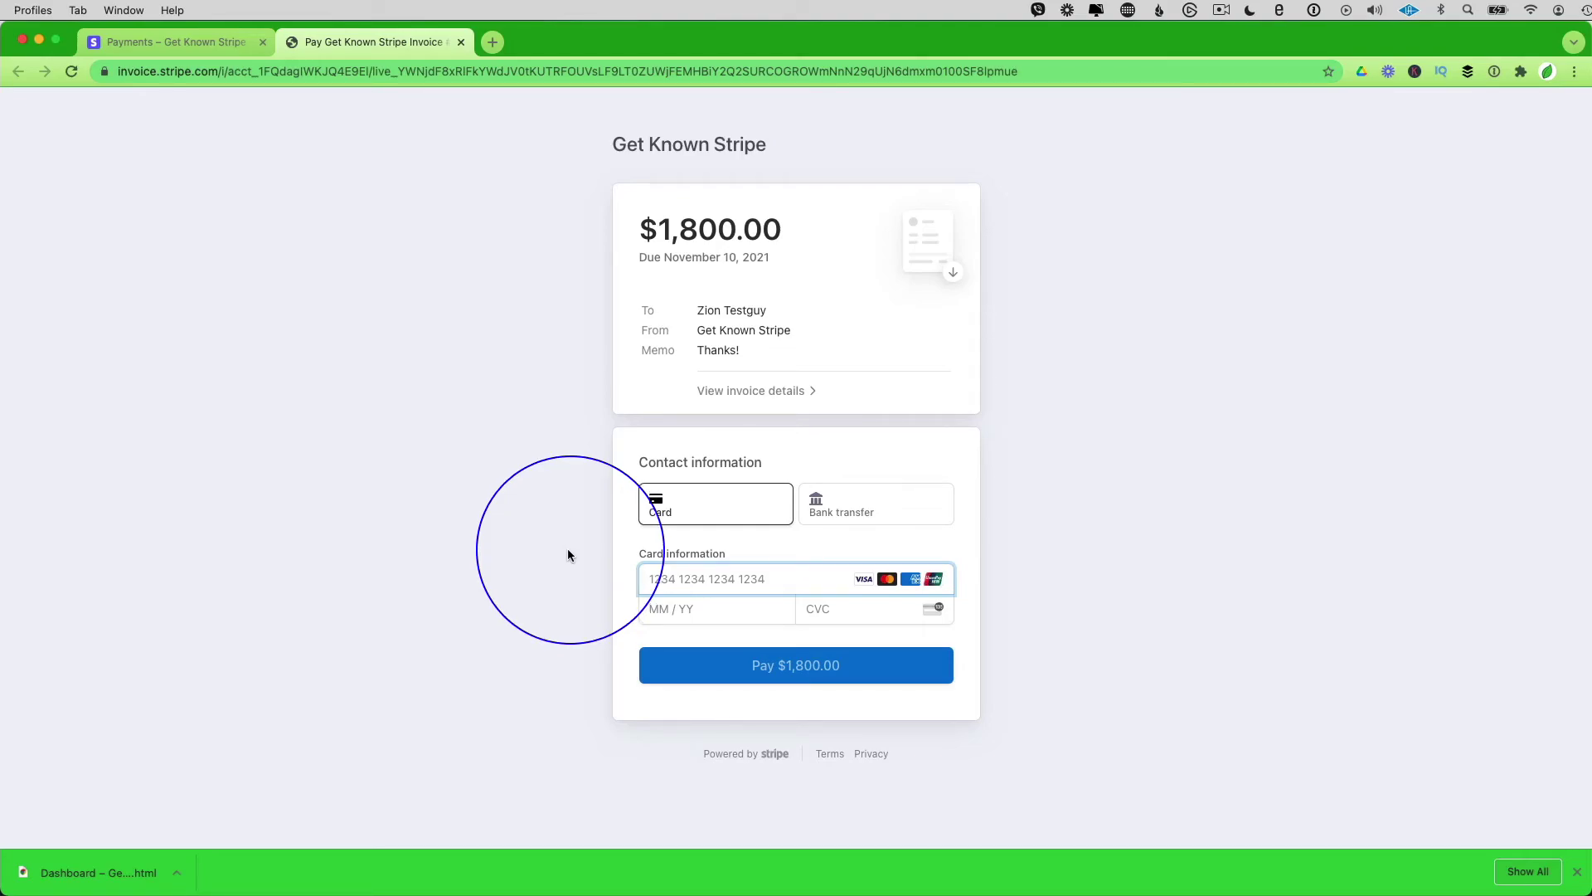
# Return to the invoice in the Stripe dashboard, then switch to the mail app and examine the invoice email through to its attached PDF.
pyautogui.click(223, 44)
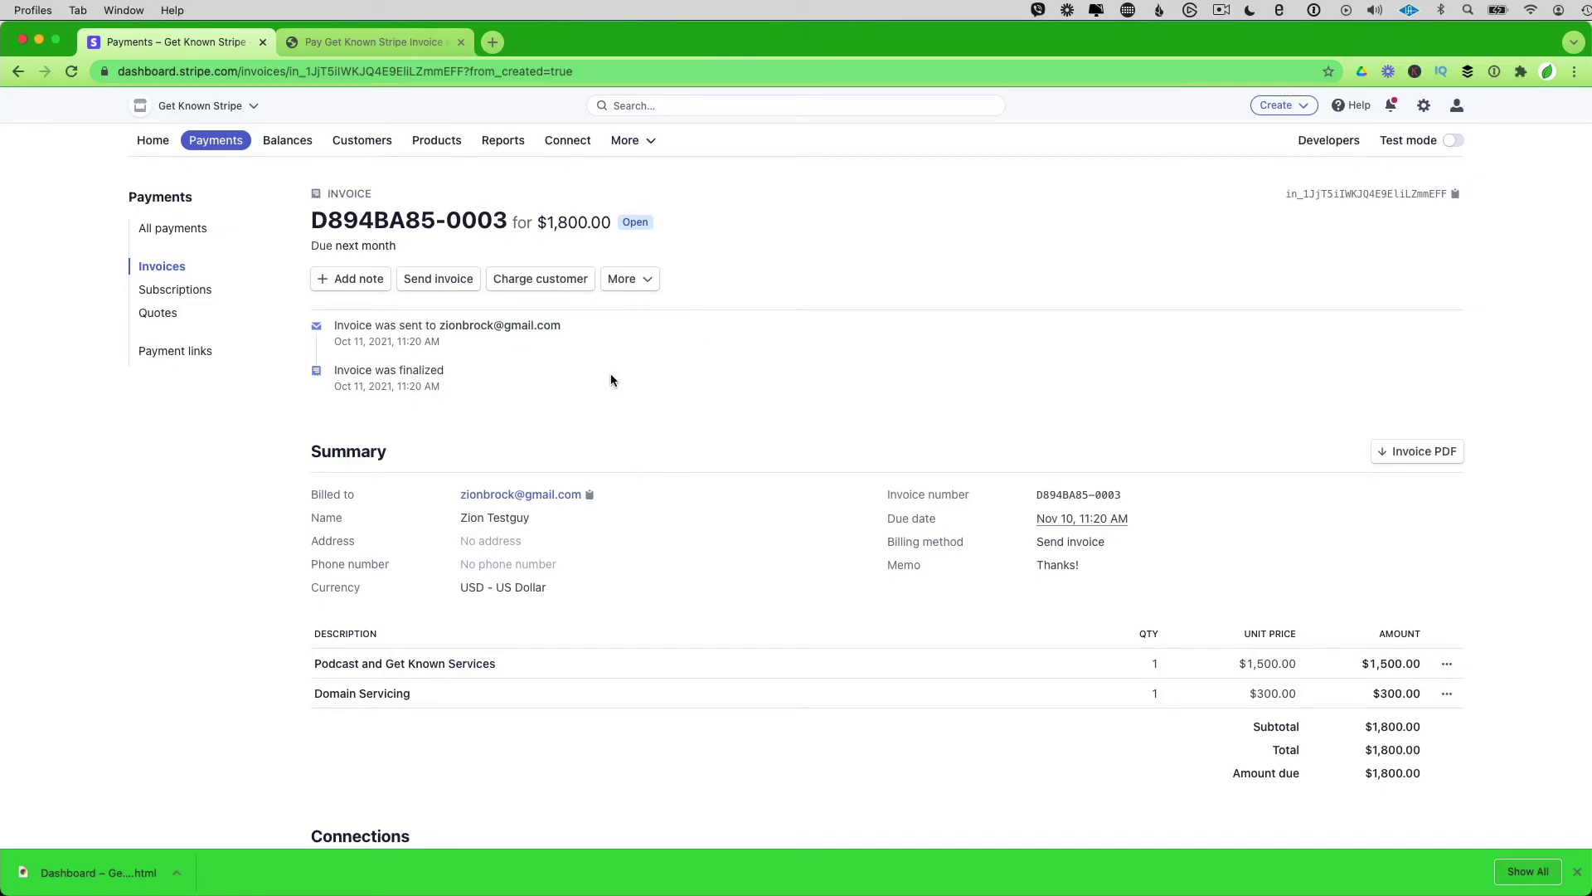
pyautogui.press('super+Tab')
pyautogui.scroll(1, 1108, 437)
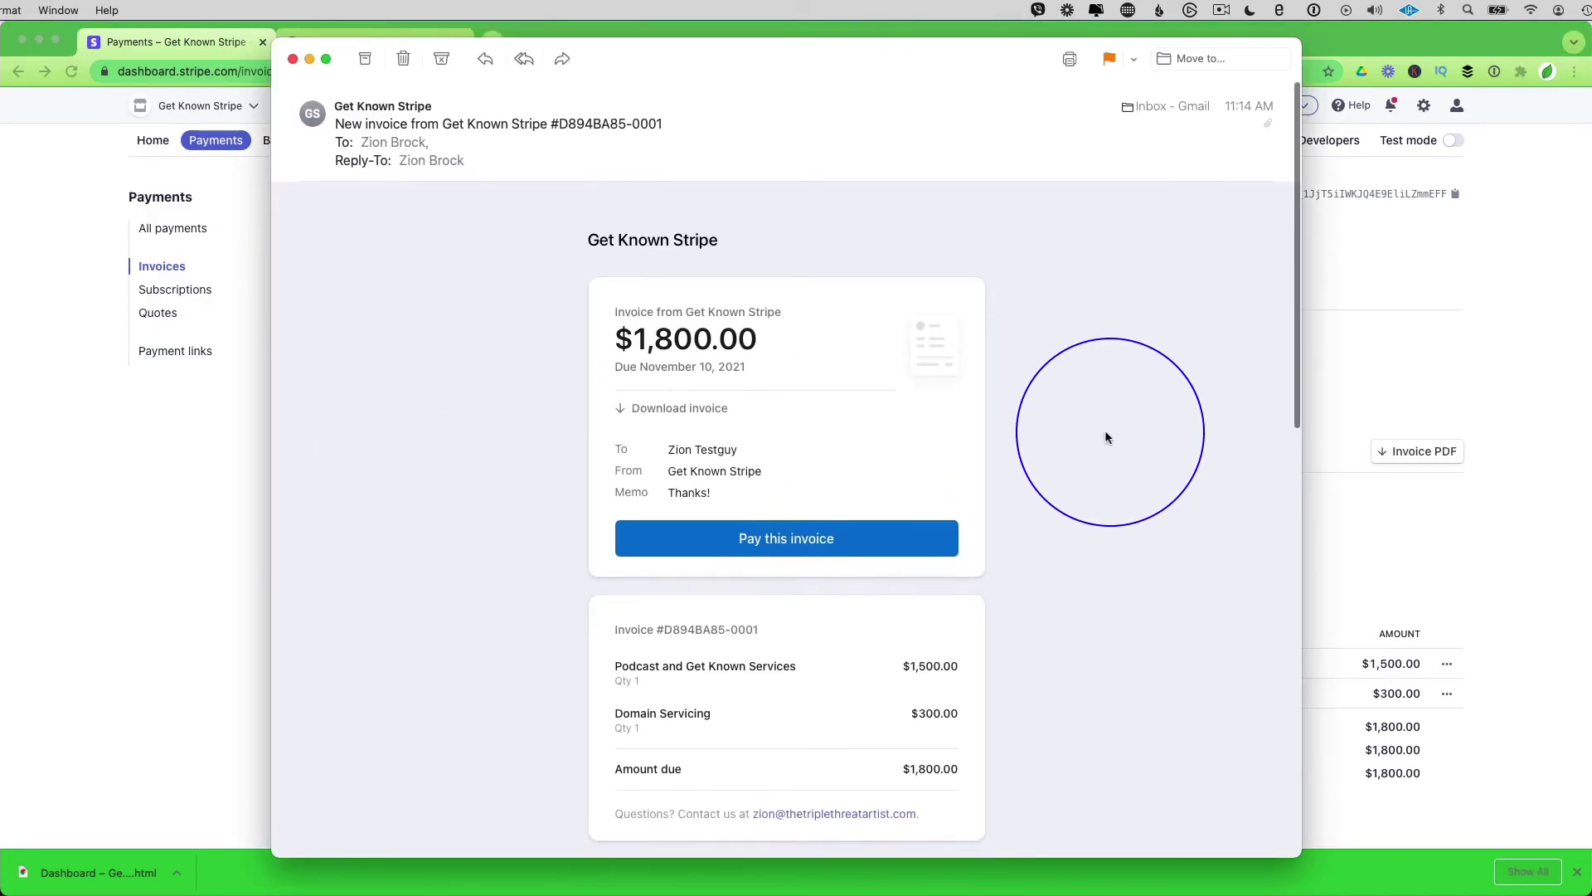
pyautogui.scroll(-12, 452, 490)
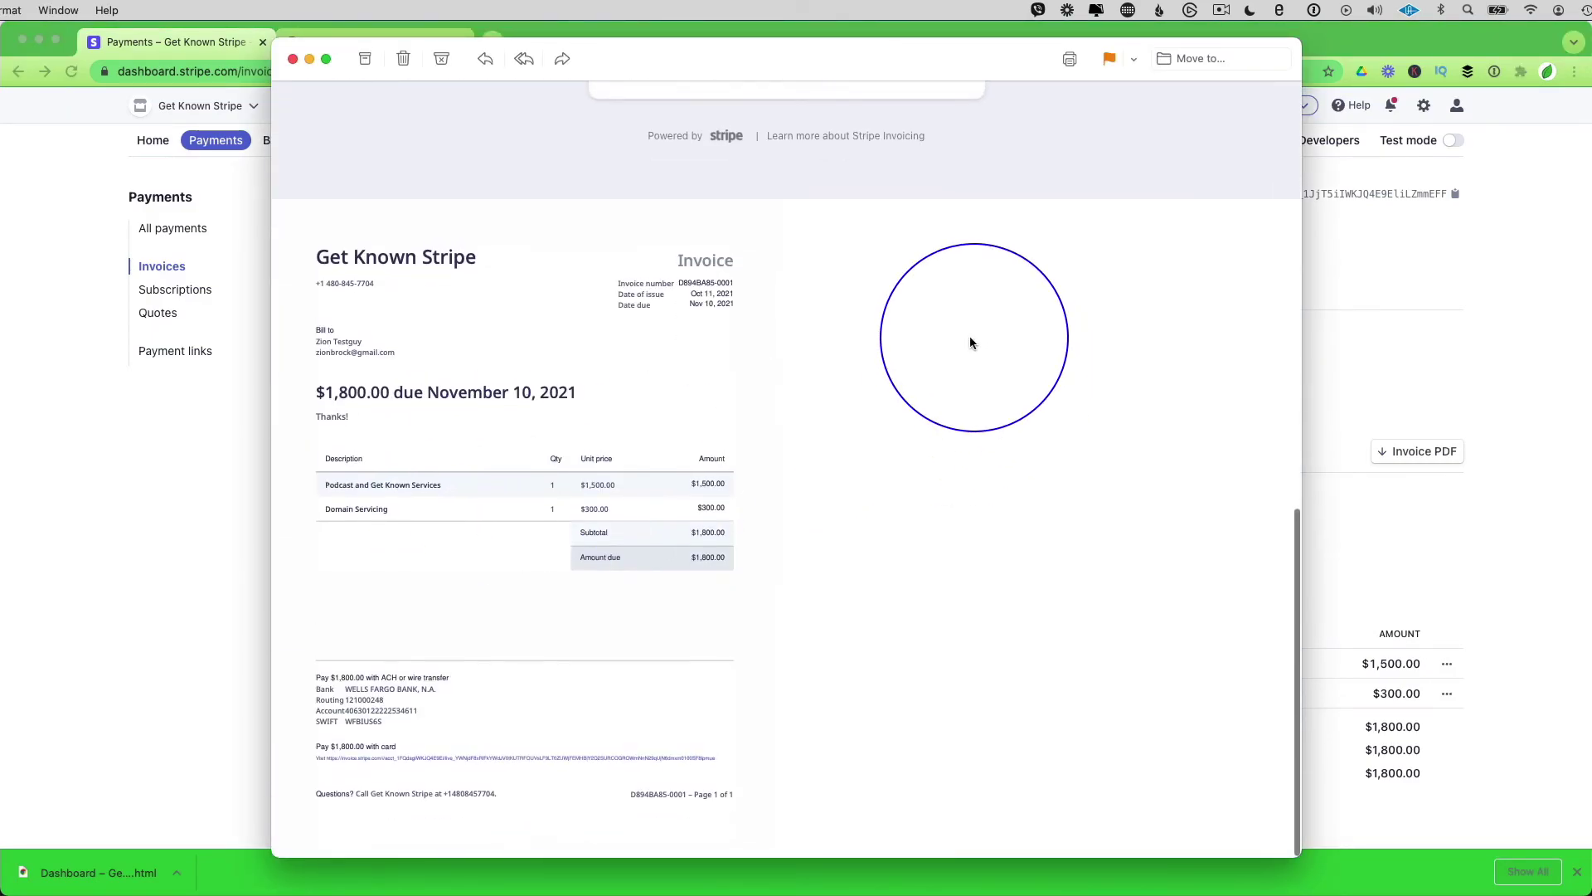